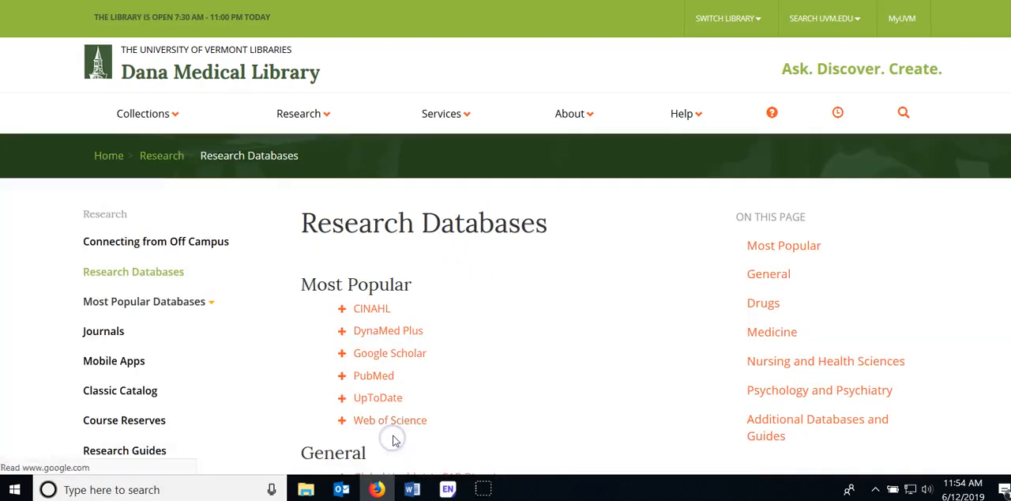
Open the Ovid MEDLINE database from the General group of the library's research databases
scroll(399, 336, "down", 3)
scroll(399, 335, "down", 1)
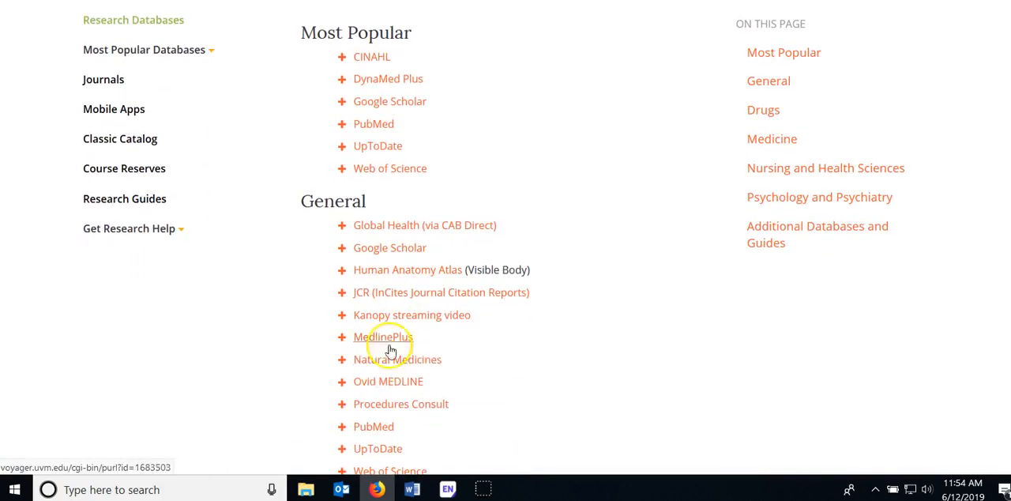
left_click(377, 382)
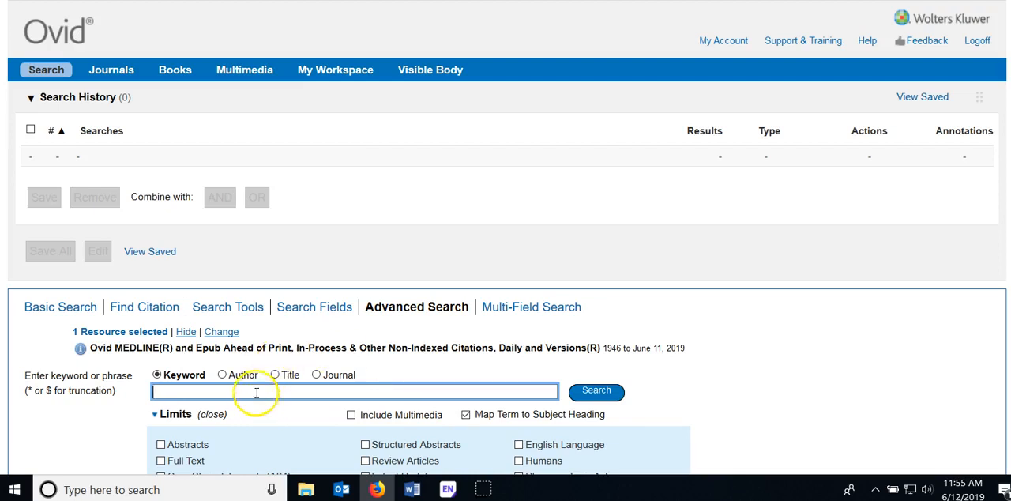
Run an Advanced Search keyword query for fibromyalgia with mapping to subject headings
type("fib")
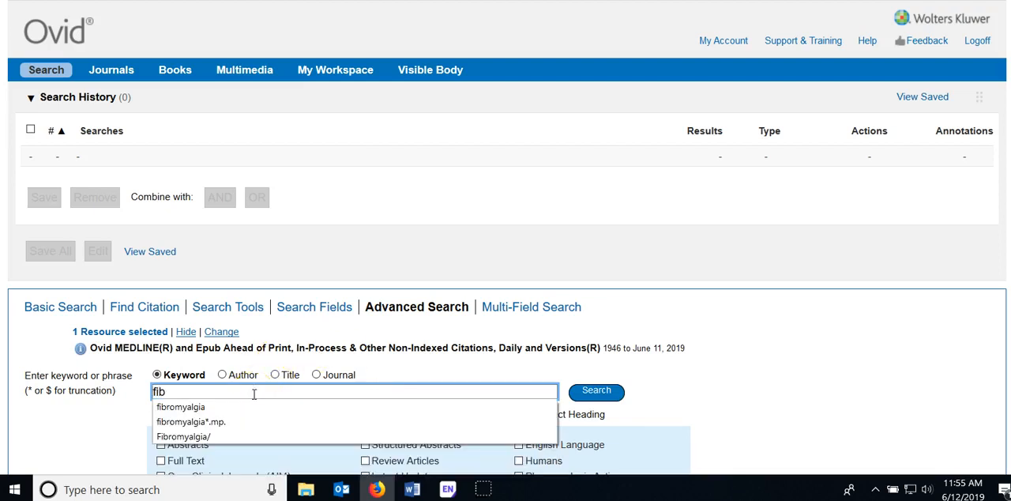
left_click(218, 406)
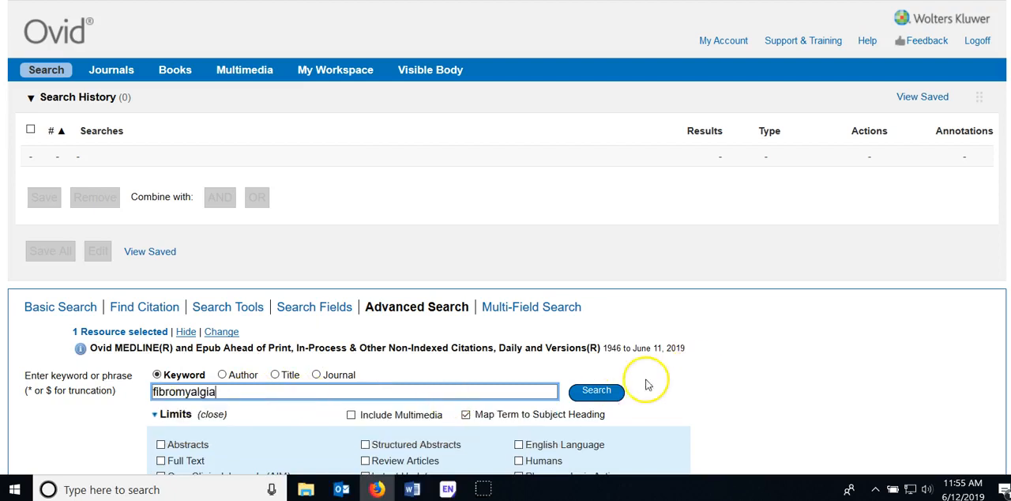
left_click(598, 395)
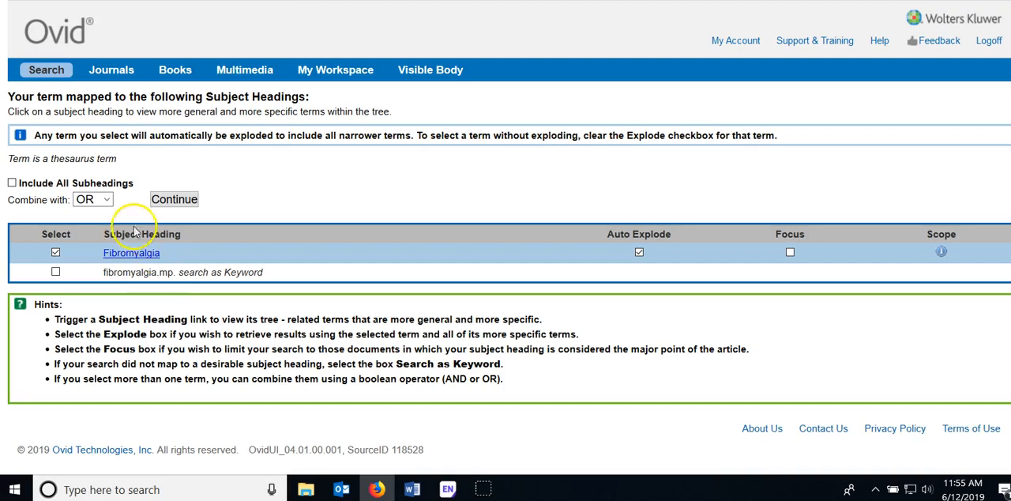
Open the subject heading tree for Fibromyalgia and expand Craniomandibular Disorders to examine its narrower terms
left_click(109, 254)
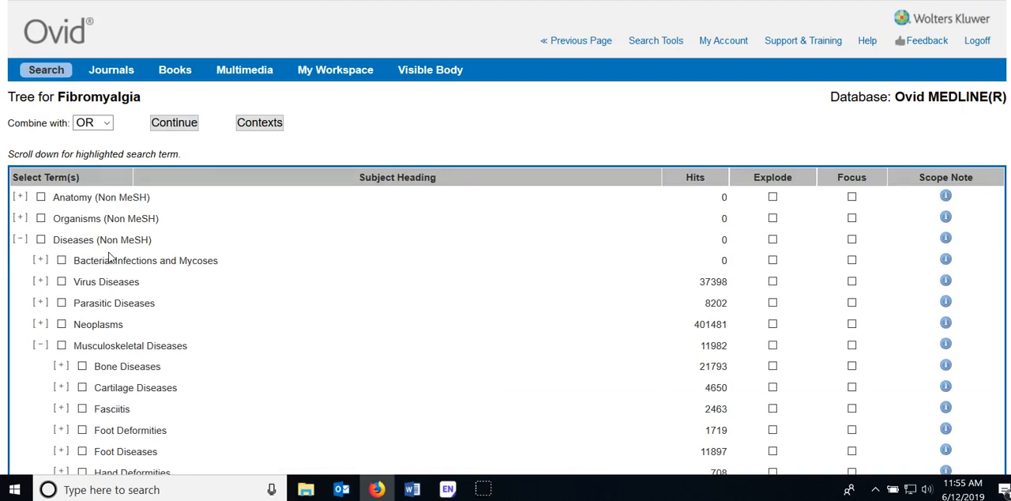
scroll(101, 267, "down", 4)
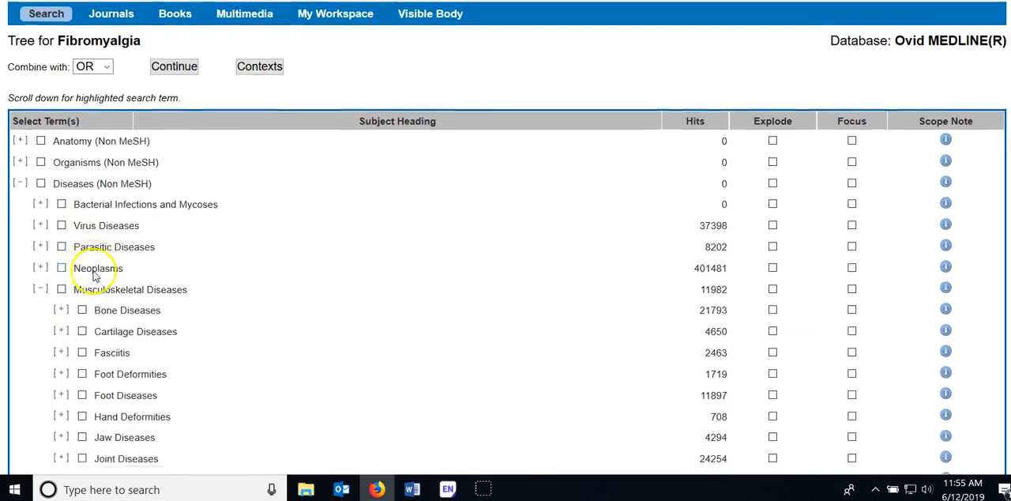
scroll(95, 276, "down", 2)
scroll(95, 275, "up", 2)
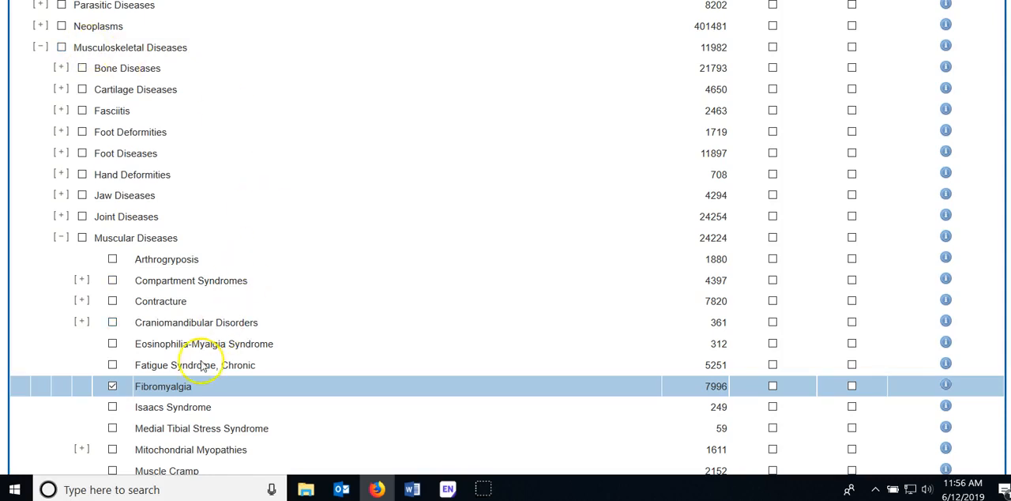
left_click(82, 323)
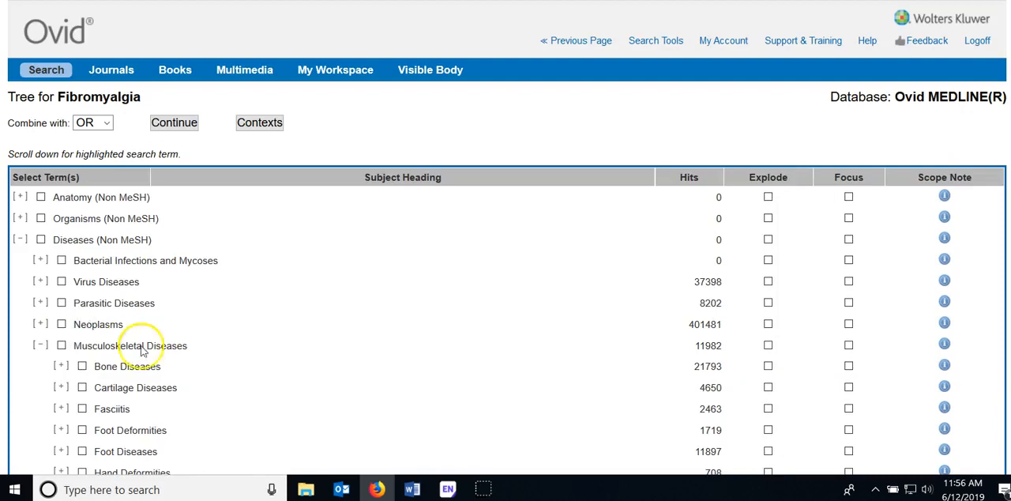
scroll(266, 406, "down", 5)
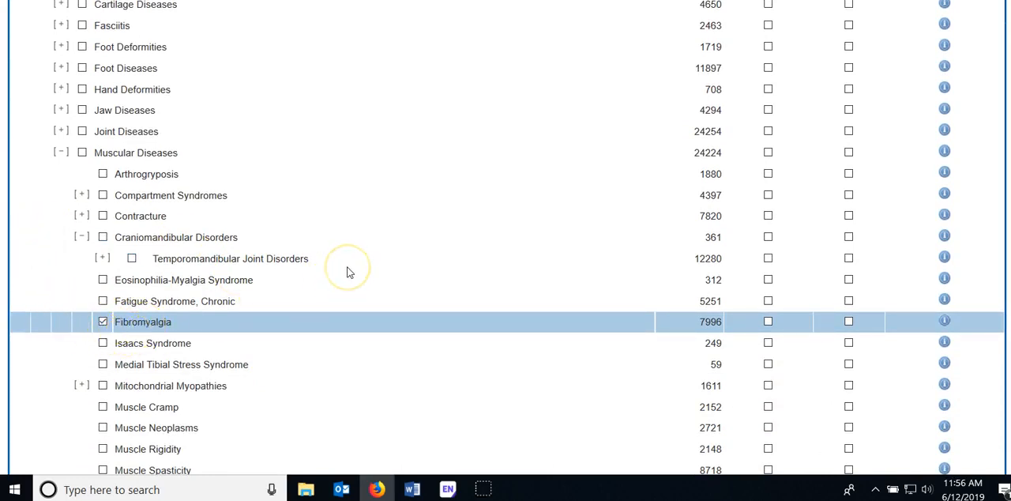
Continue with the Fibromyalgia heading from the tree and run the subject search without choosing any subheadings
scroll(348, 271, "up", 8)
left_click(188, 124)
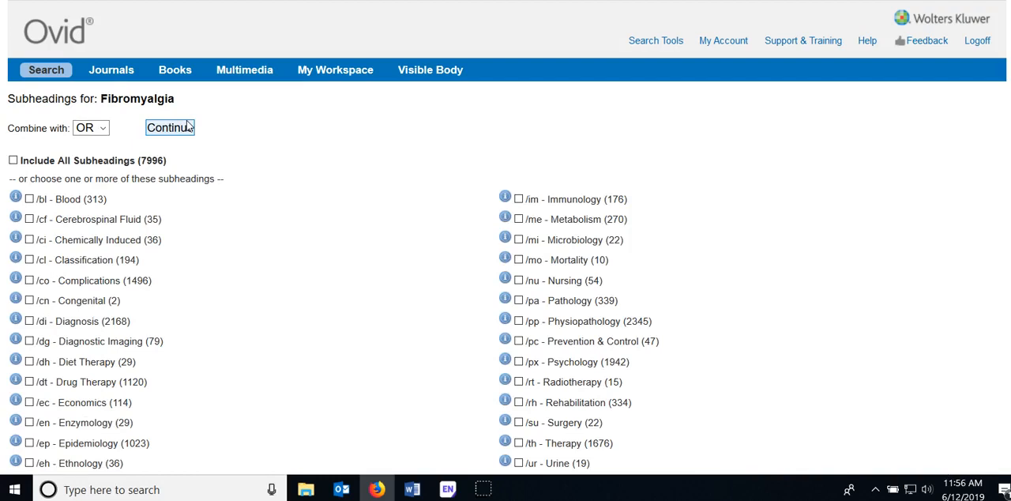
scroll(196, 181, "down", 1)
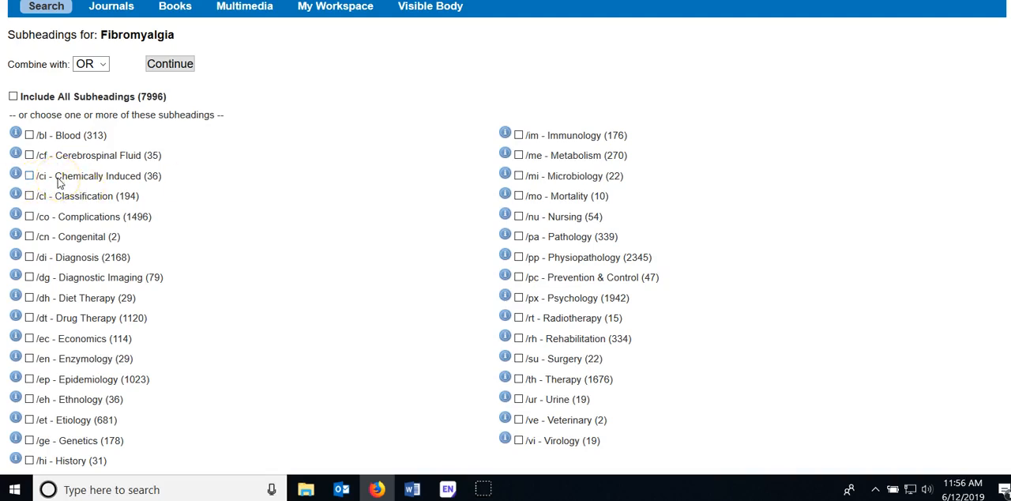
scroll(24, 60, "up", 2)
left_click(158, 129)
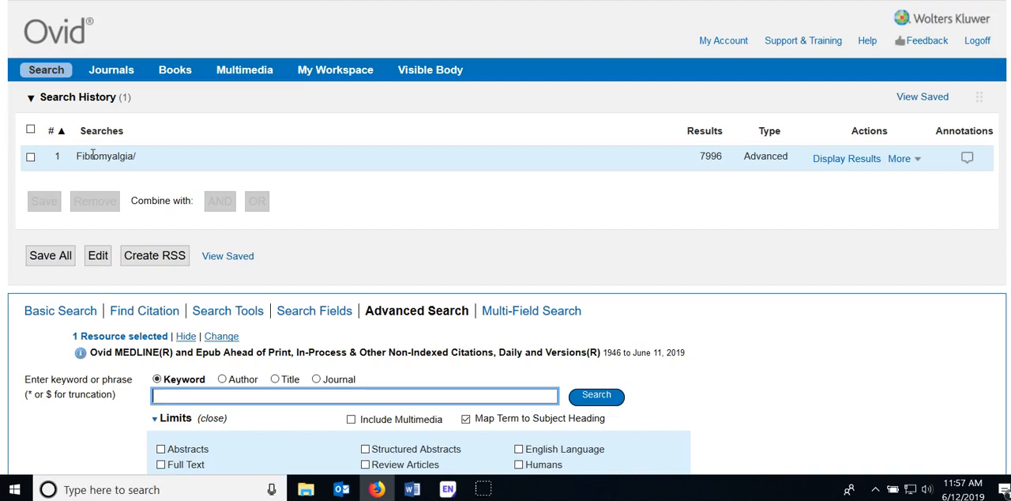
Search fibromyalgia again, deselecting the subject heading and running only fibromyalgia.mp. as a keyword
left_click(194, 399)
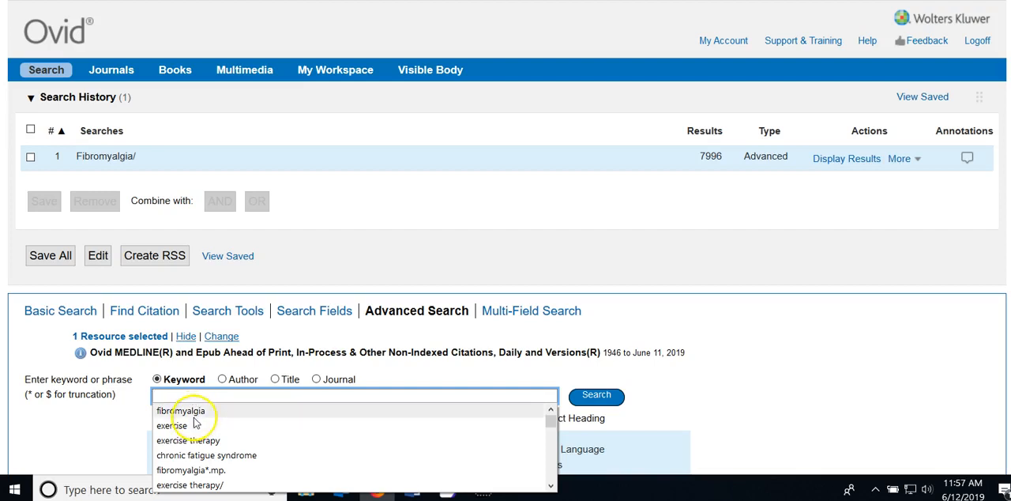
left_click(193, 411)
left_click(597, 397)
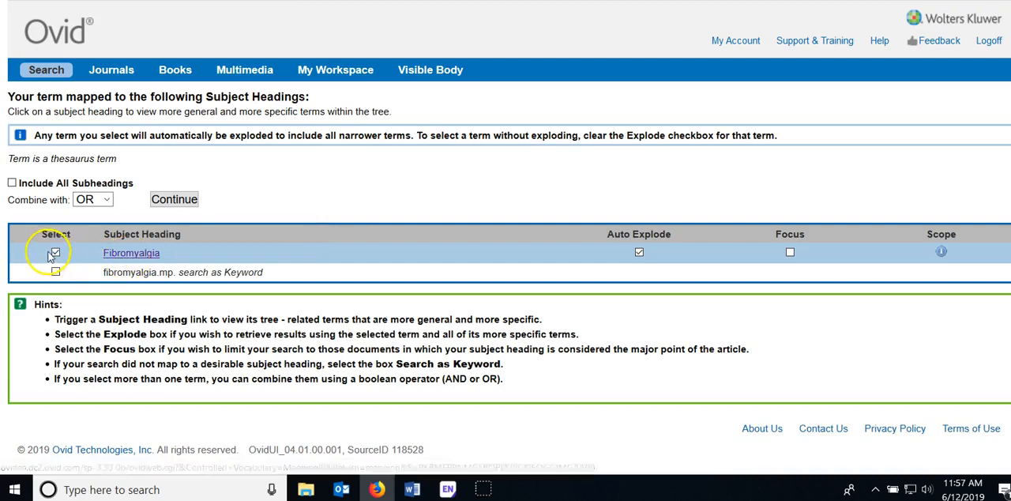
left_click(55, 252)
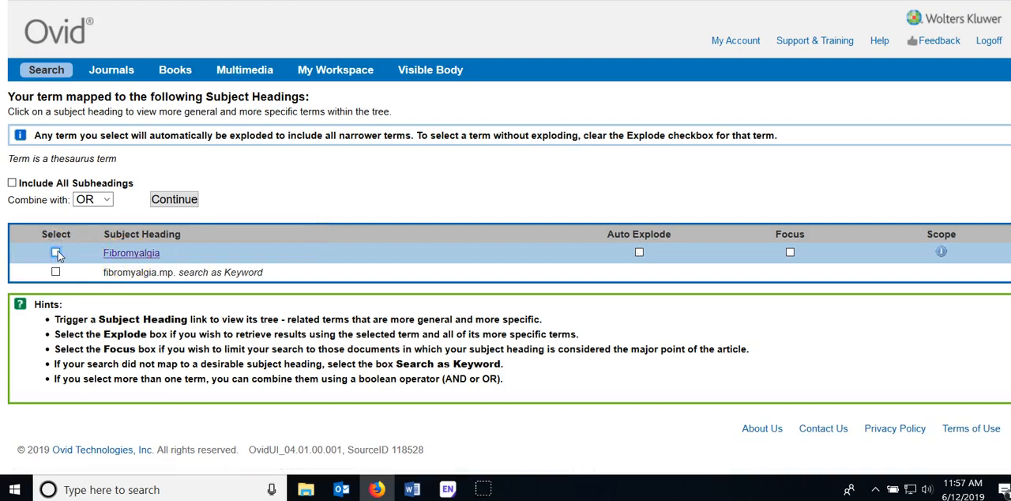
left_click(56, 272)
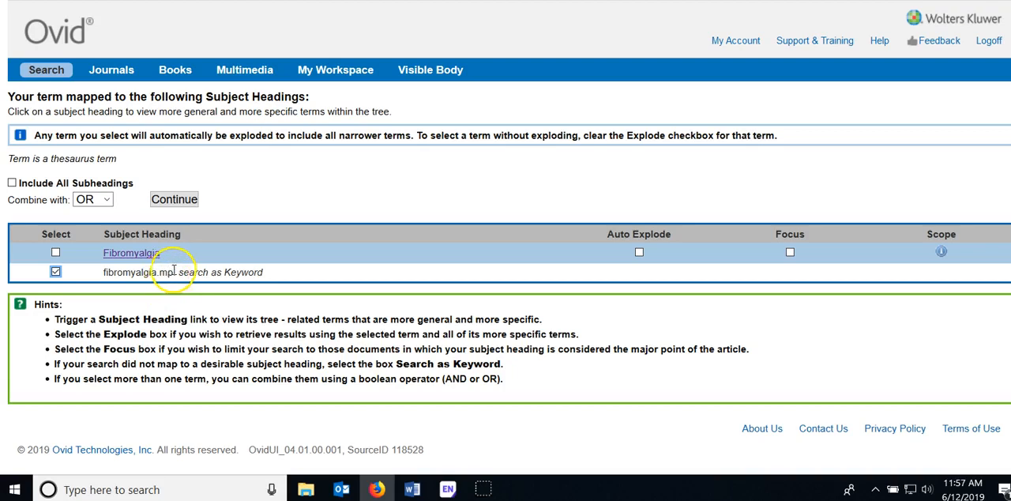
left_click(177, 203)
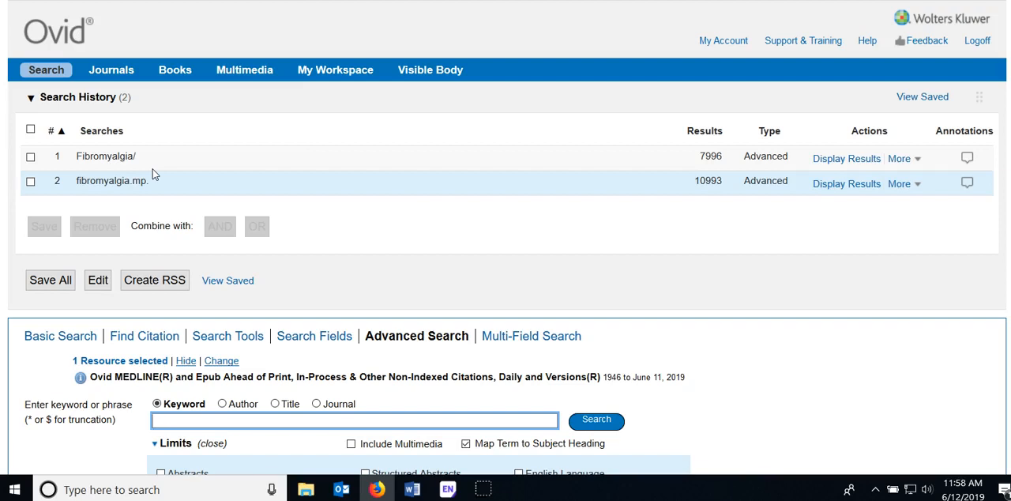
Combine the Fibromyalgia/ and fibromyalgia.mp. searches in the search history with OR
left_click(30, 156)
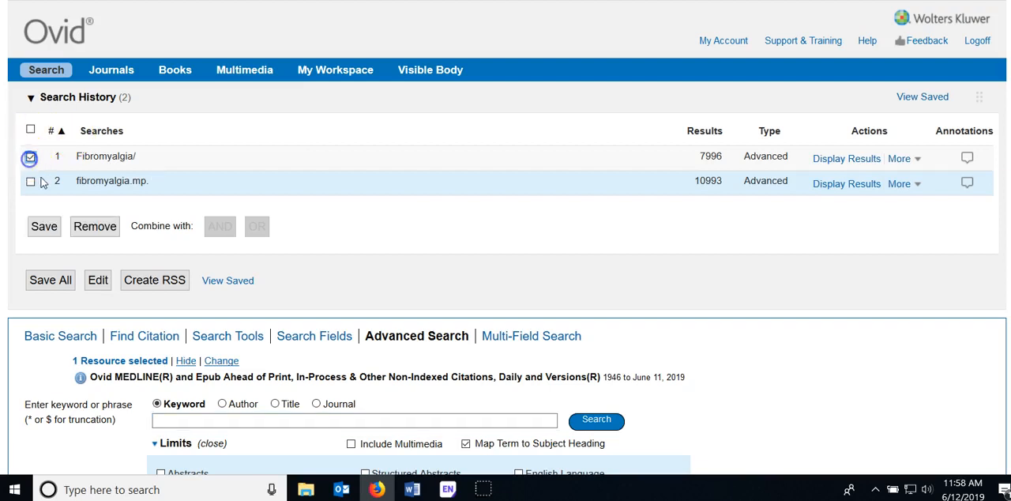
left_click(30, 180)
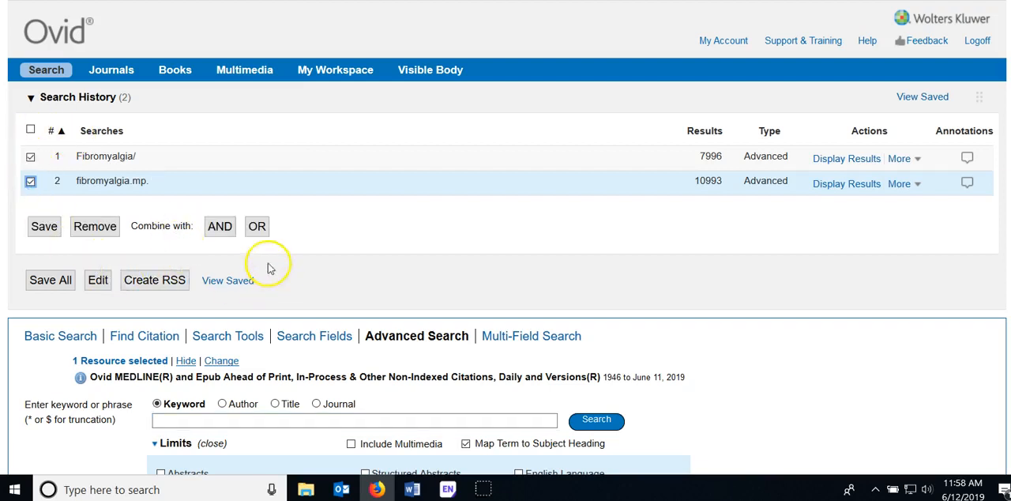
left_click(257, 229)
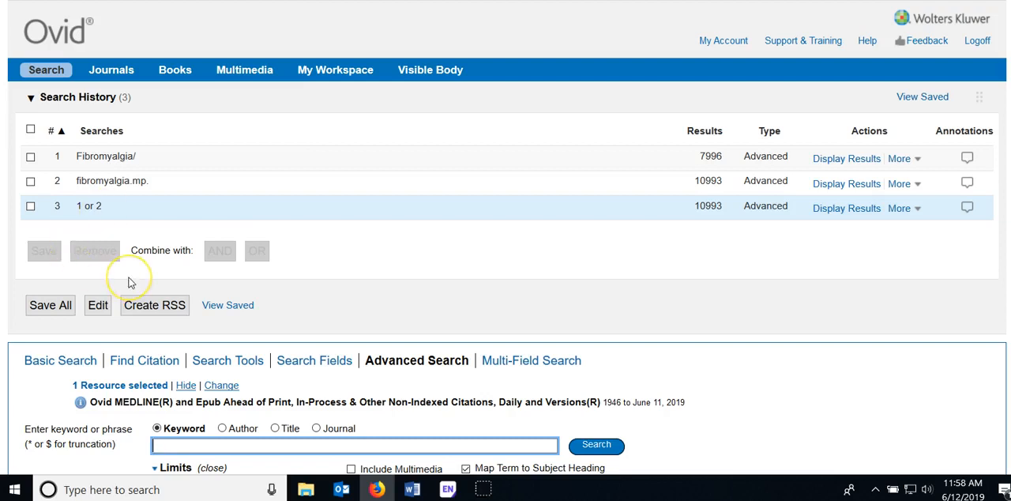
Run a keyword query for exercise with mapping to subject headings
scroll(131, 283, "down", 1)
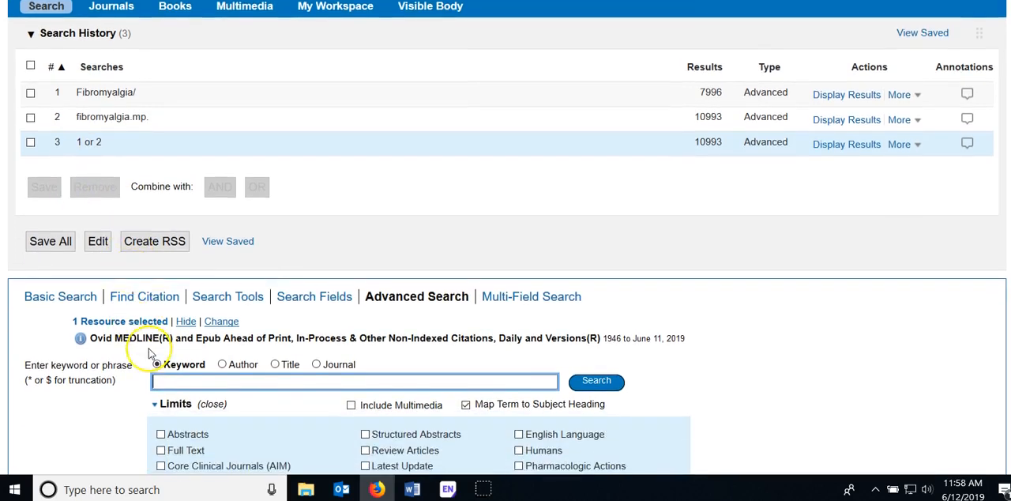
type("ex")
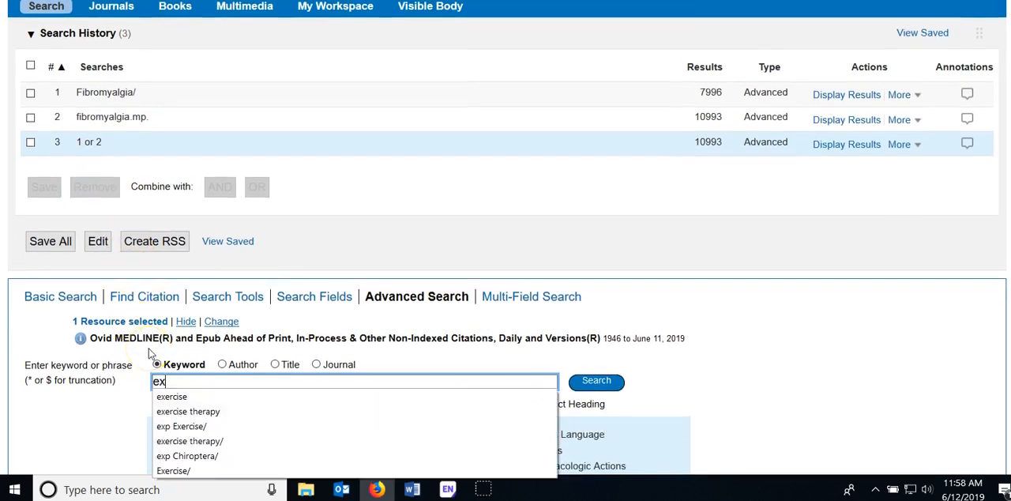
left_click(169, 398)
left_click(599, 386)
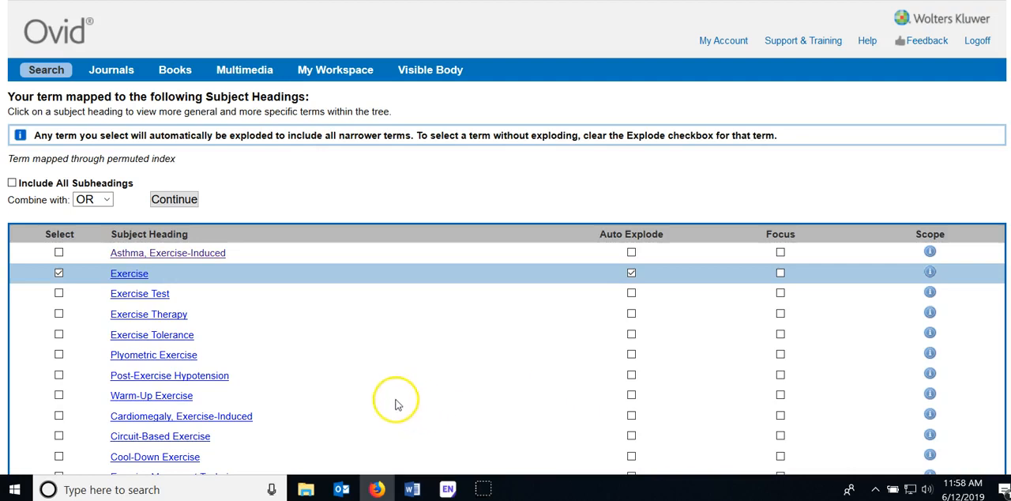
Open the subject heading tree for Exercise and set the Exercise term to explode
scroll(312, 371, "down", 2)
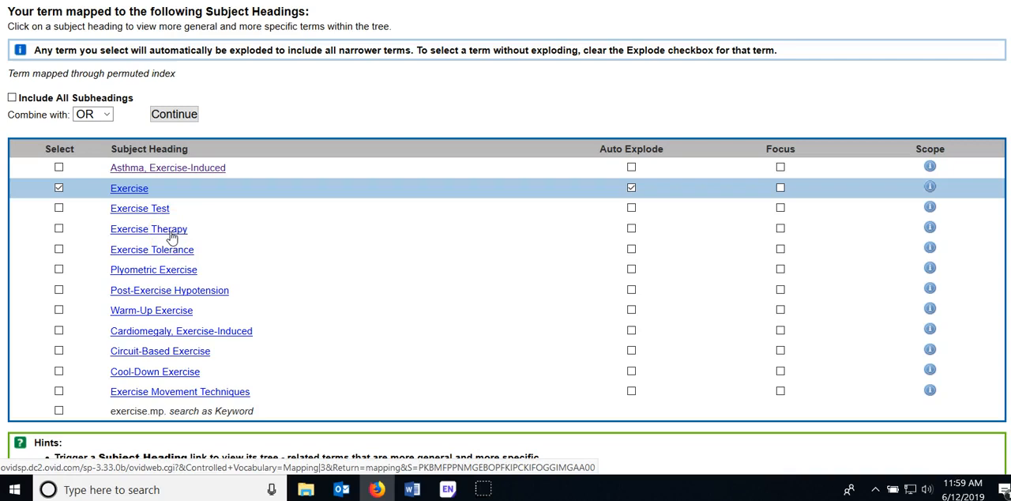
left_click(129, 190)
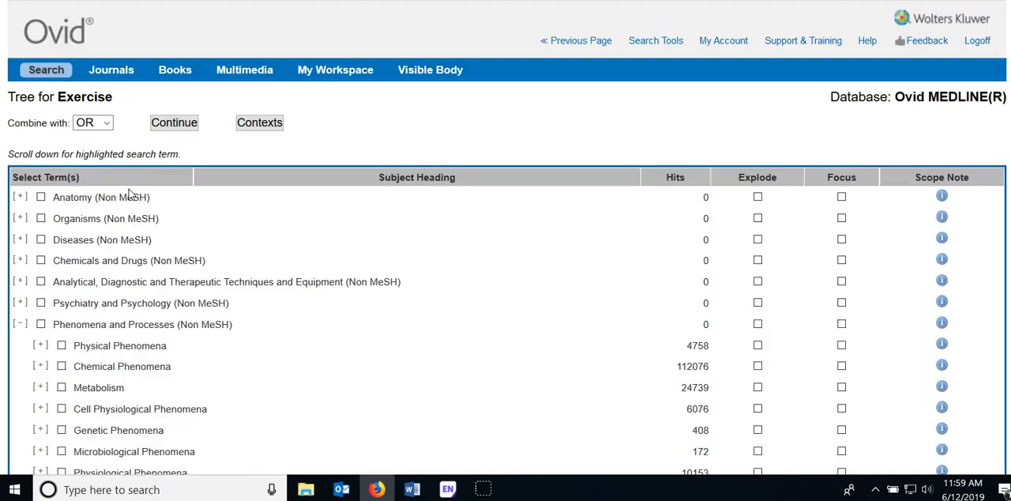
scroll(237, 259, "down", 7)
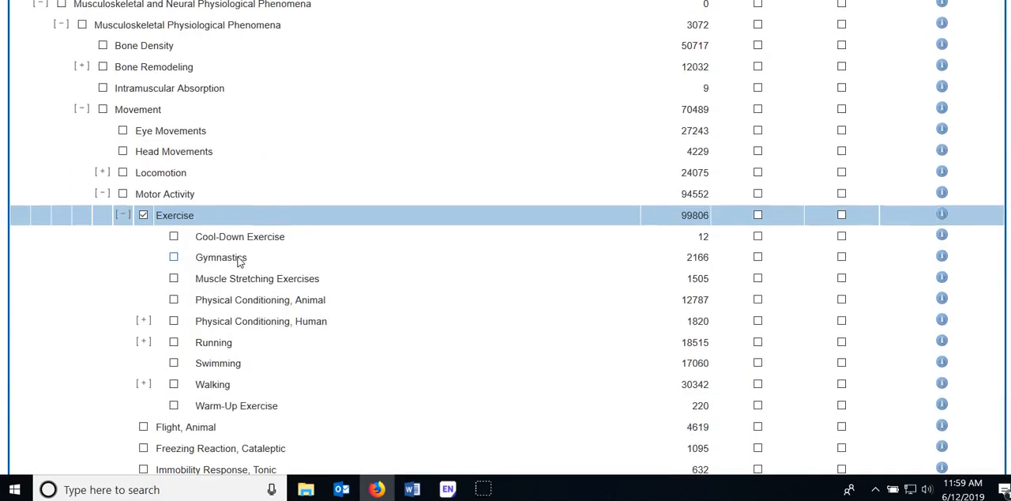
scroll(239, 260, "down", 1)
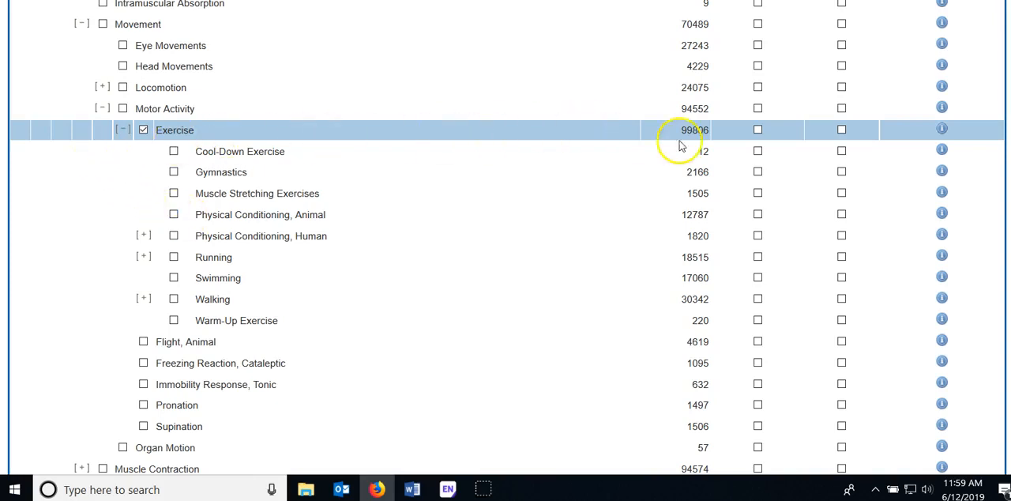
left_click(758, 129)
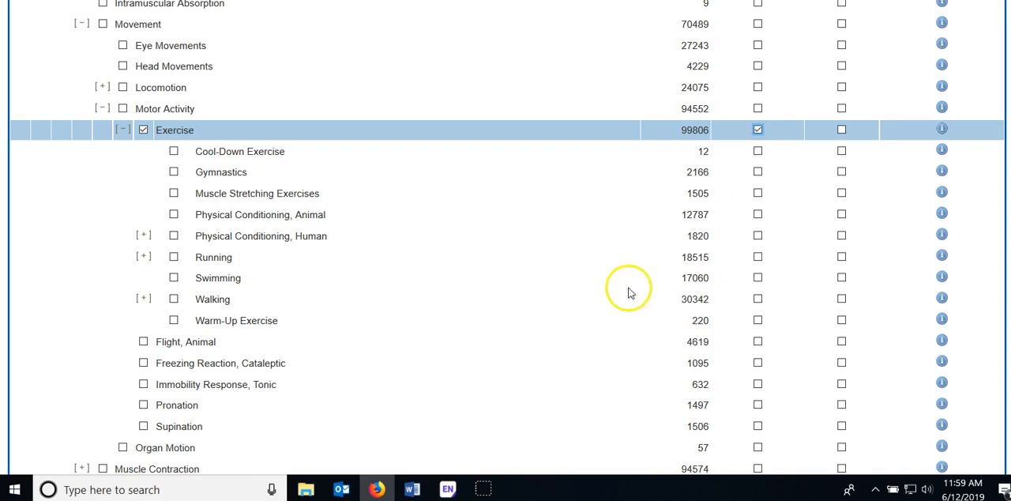
Continue with the exploded Exercise heading and run the search without choosing any subheadings
scroll(629, 289, "up", 10)
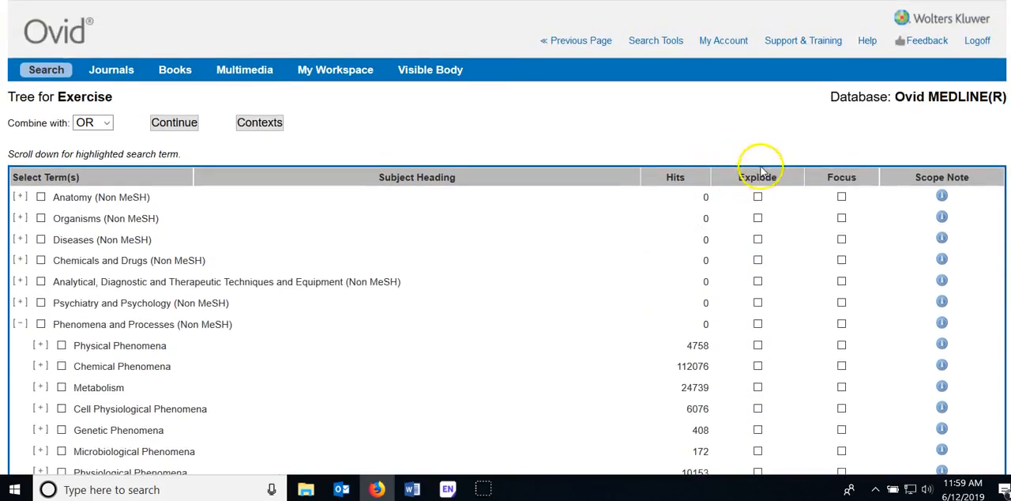
left_click(163, 125)
left_click(168, 129)
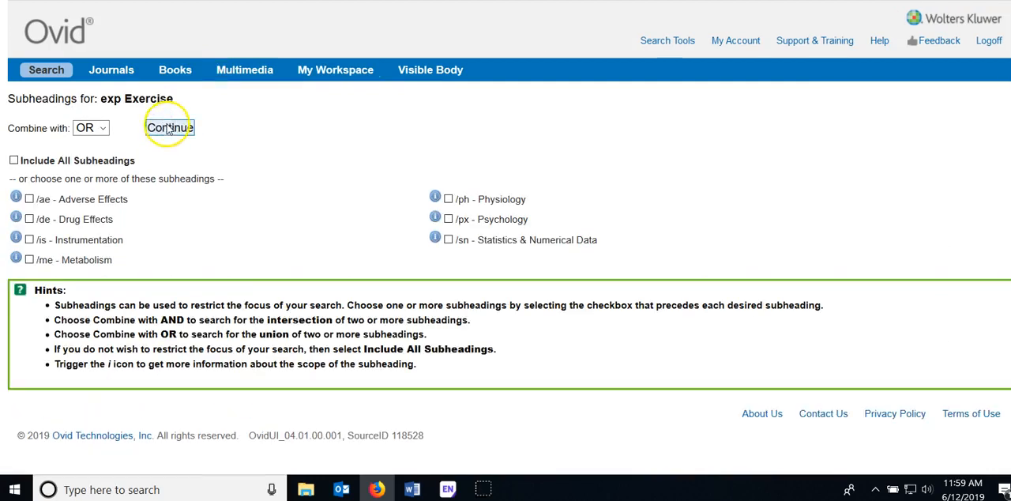
Run another keyword query for exercise with mapping to subject headings
scroll(192, 203, "down", 3)
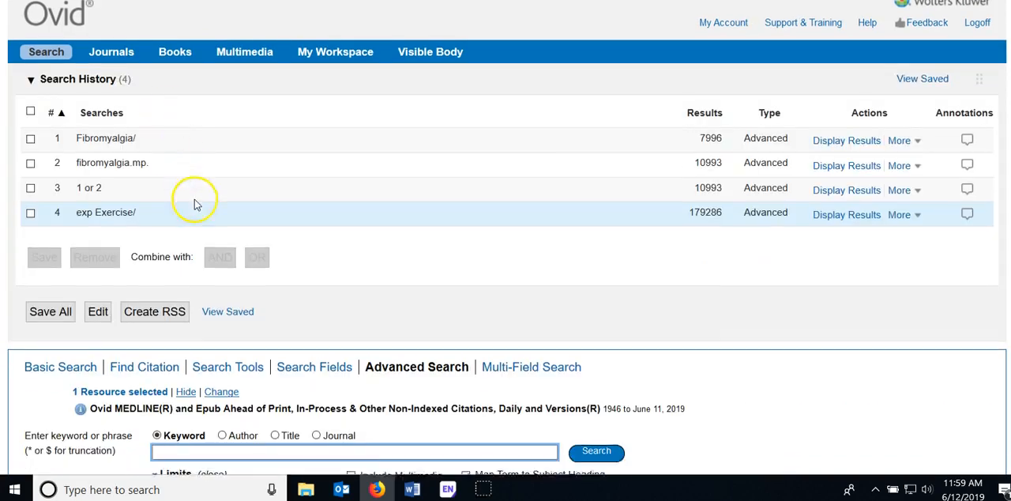
left_click(253, 361)
type("ex")
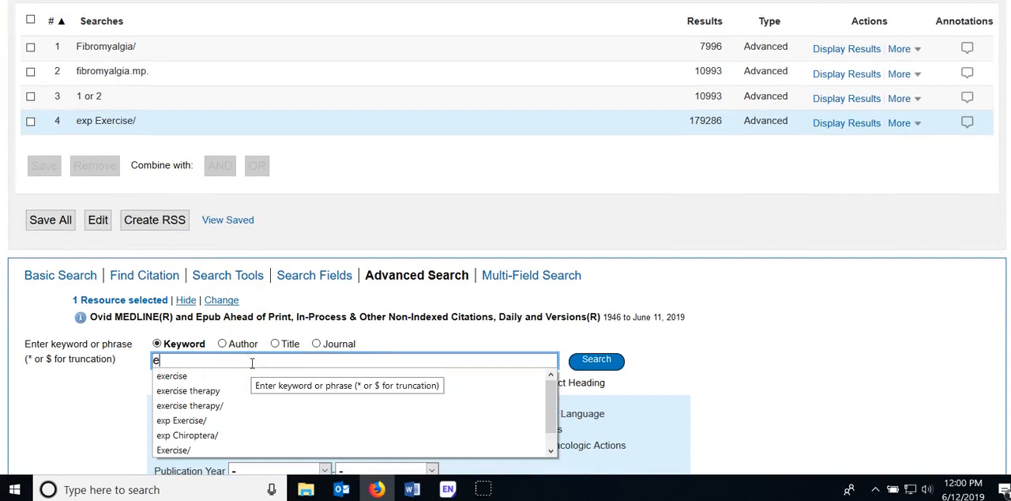
left_click(183, 377)
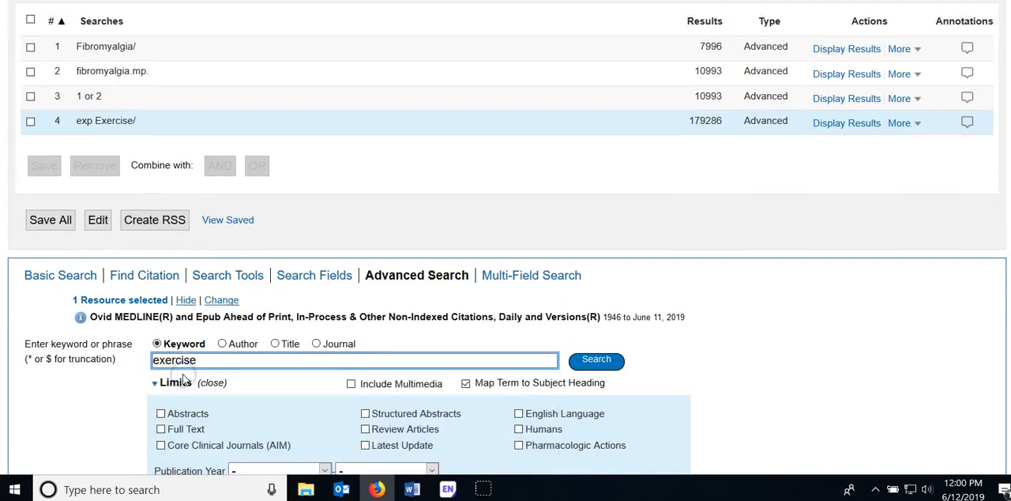
left_click(591, 361)
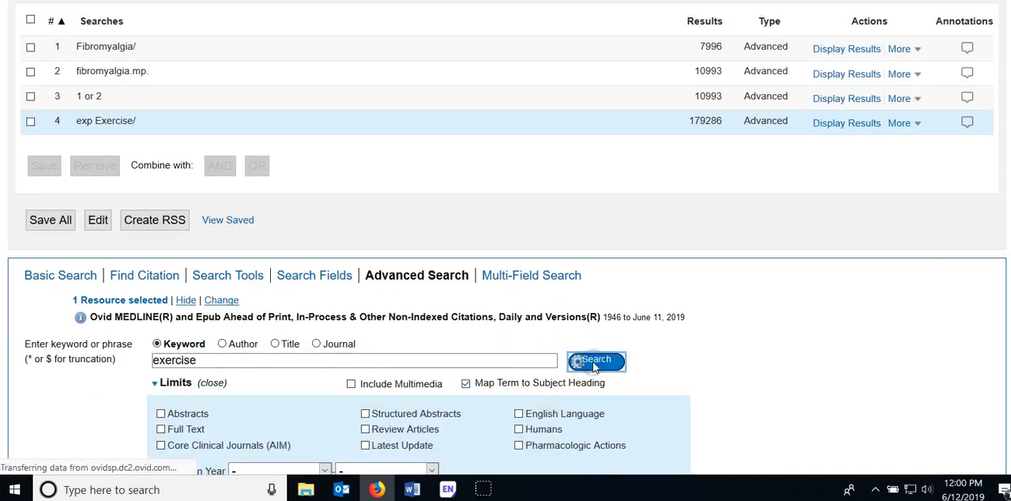
Open the subject heading tree for Exercise and run the heading unexploded, without choosing any subheadings
scroll(521, 268, "down", 1)
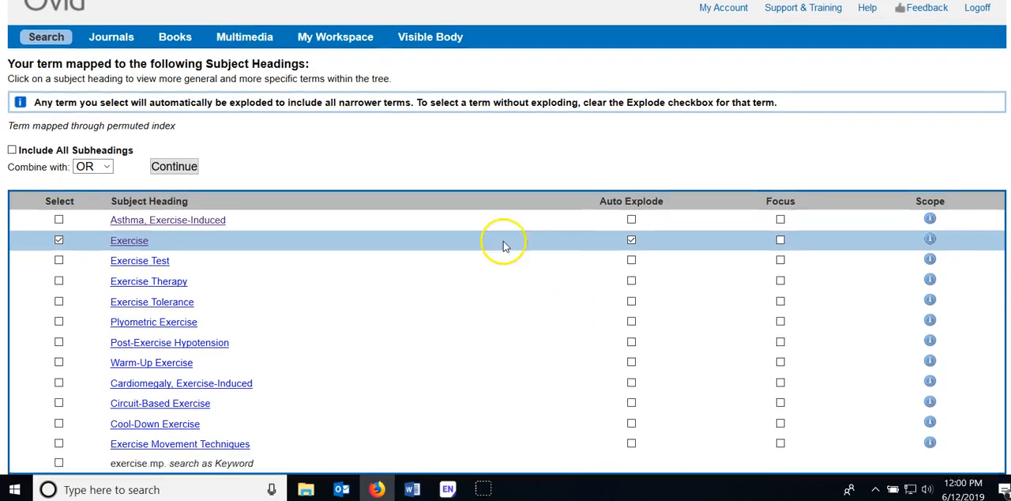
left_click(125, 234)
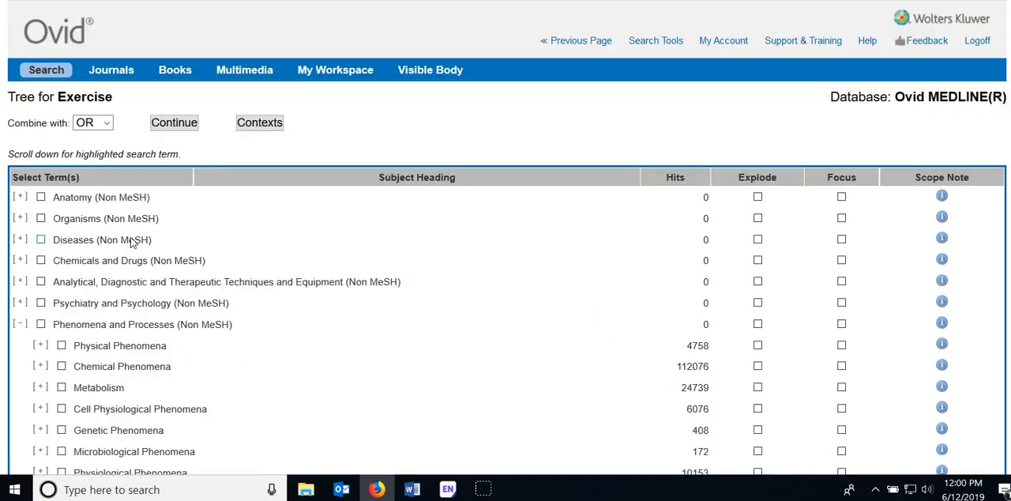
scroll(362, 266, "down", 3)
scroll(361, 266, "down", 7)
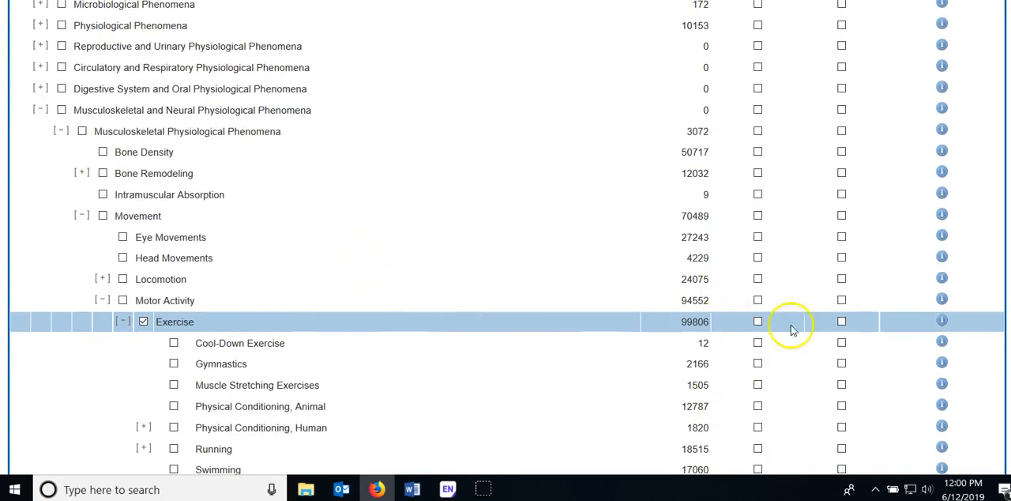
scroll(350, 361, "up", 10)
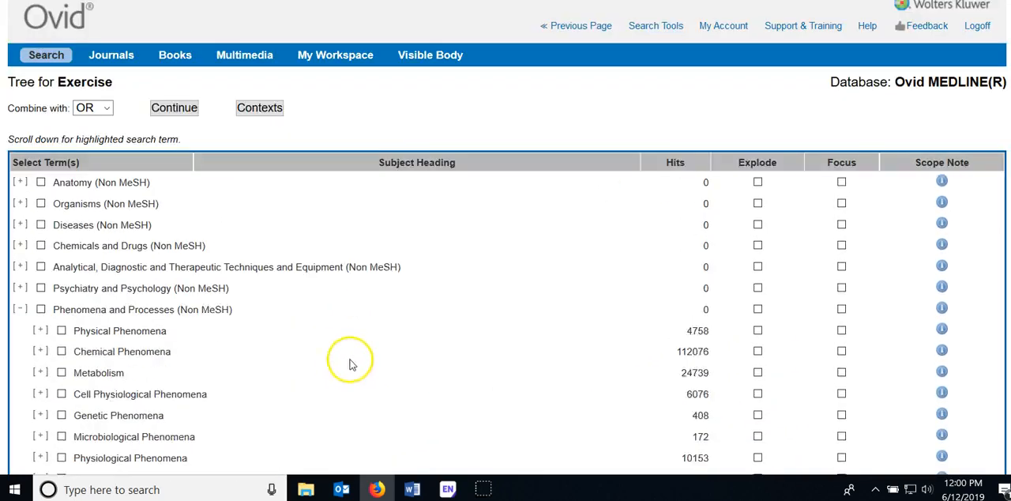
left_click(170, 125)
left_click(172, 126)
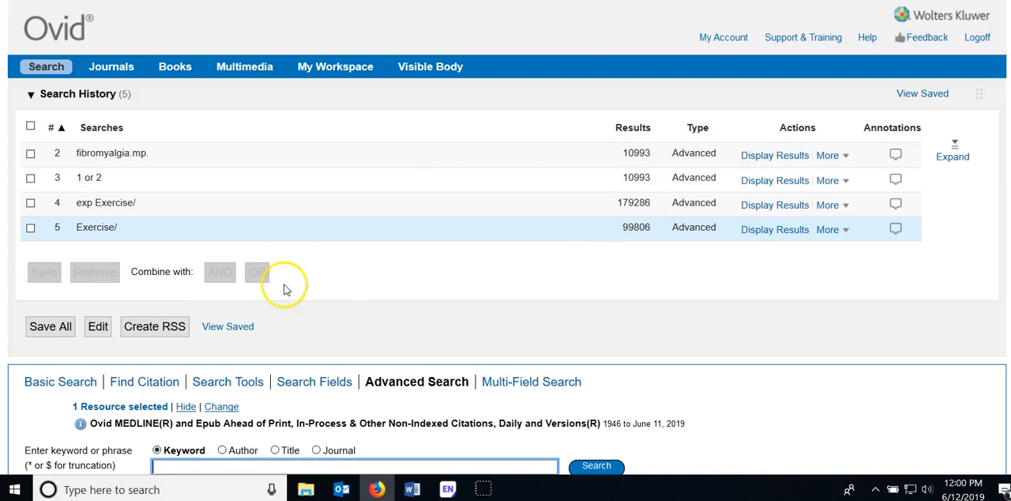
Run a keyword query for exercise therapy with mapping to subject headings
scroll(283, 286, "down", 3)
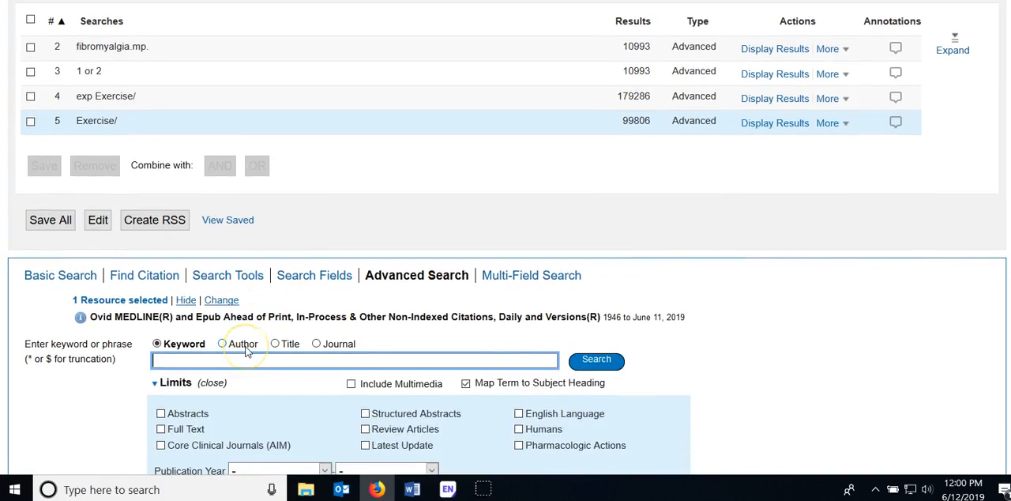
type("ex")
left_click(188, 390)
left_click(651, 368)
left_click(596, 360)
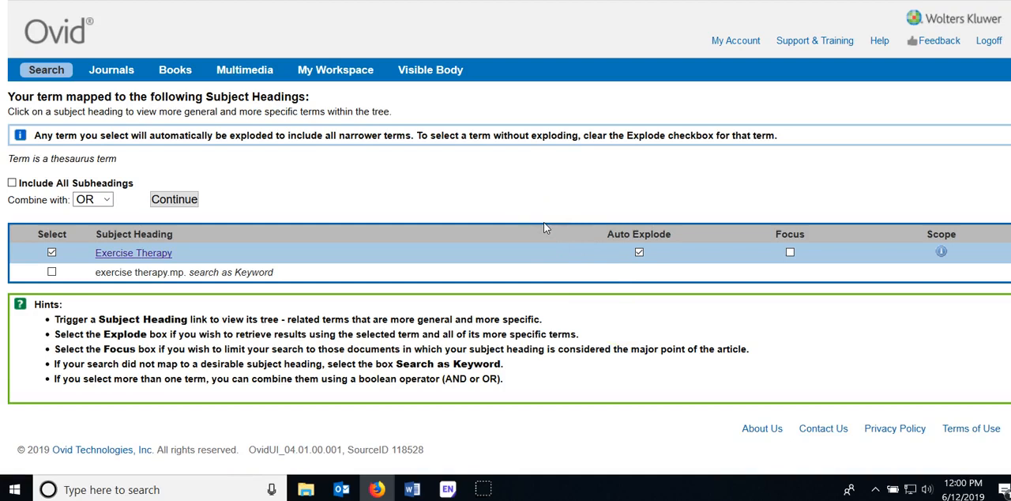
Read the scope definition in the Exercise Therapy scope note and return to the mapped subject headings
left_click(942, 254)
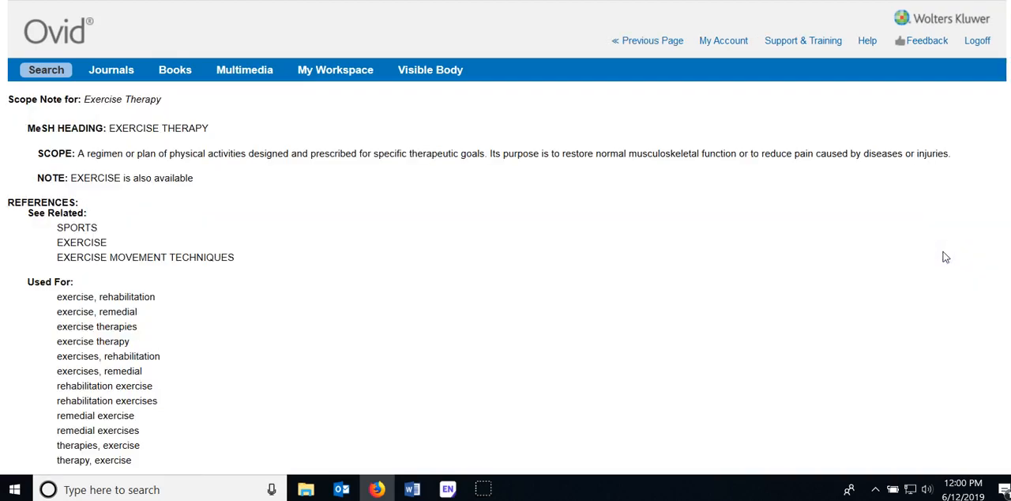
left_click_drag(78, 153, 948, 153)
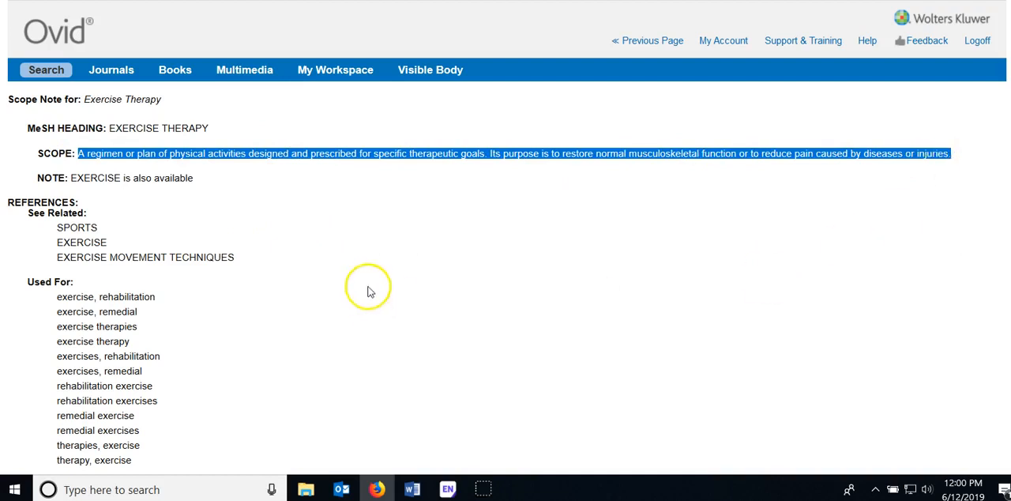
left_click(384, 195)
left_click(646, 43)
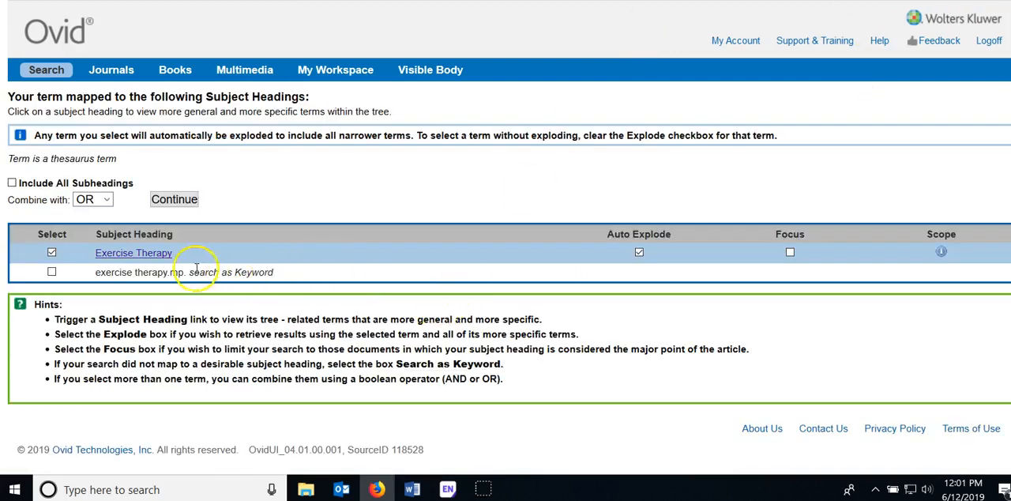
Review the narrower terms in the Exercise Therapy subject heading tree and run the heading unexploded
left_click(117, 254)
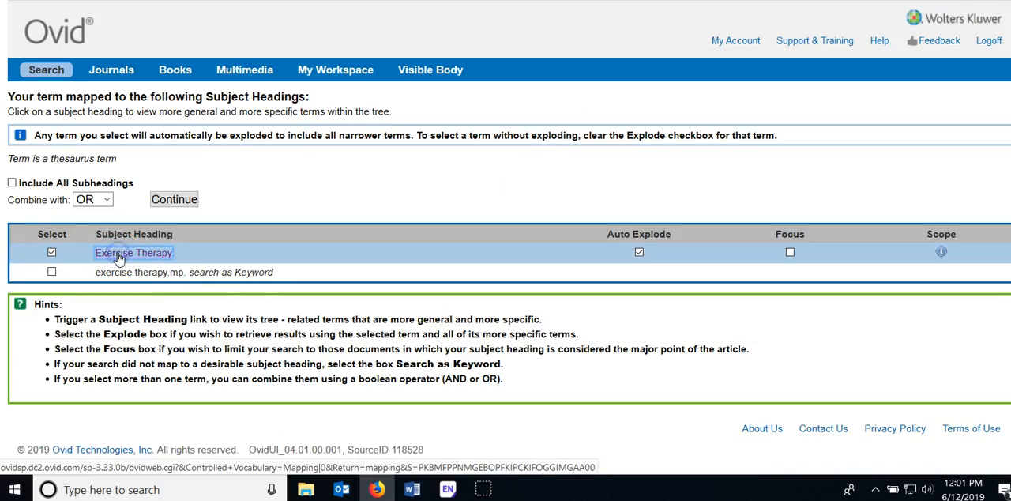
scroll(340, 228, "down", 5)
scroll(340, 229, "down", 12)
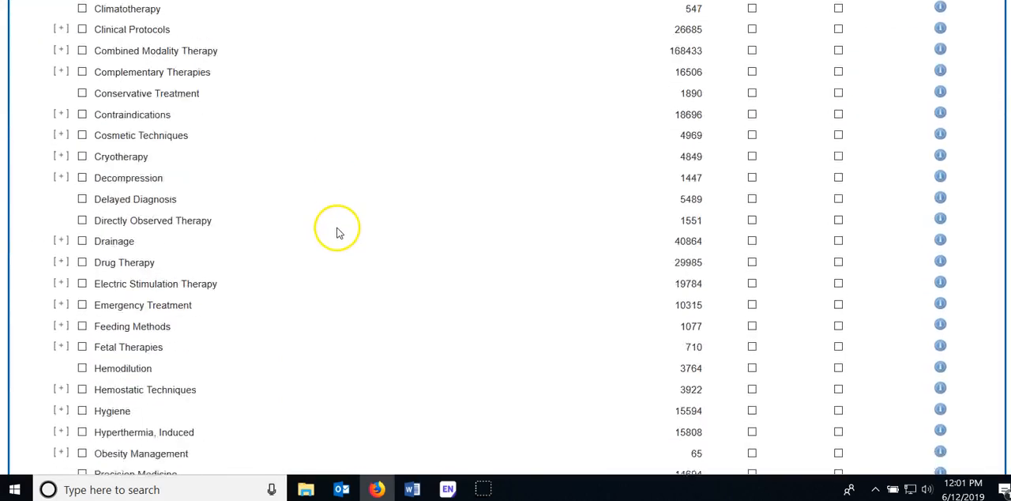
scroll(334, 237, "down", 5)
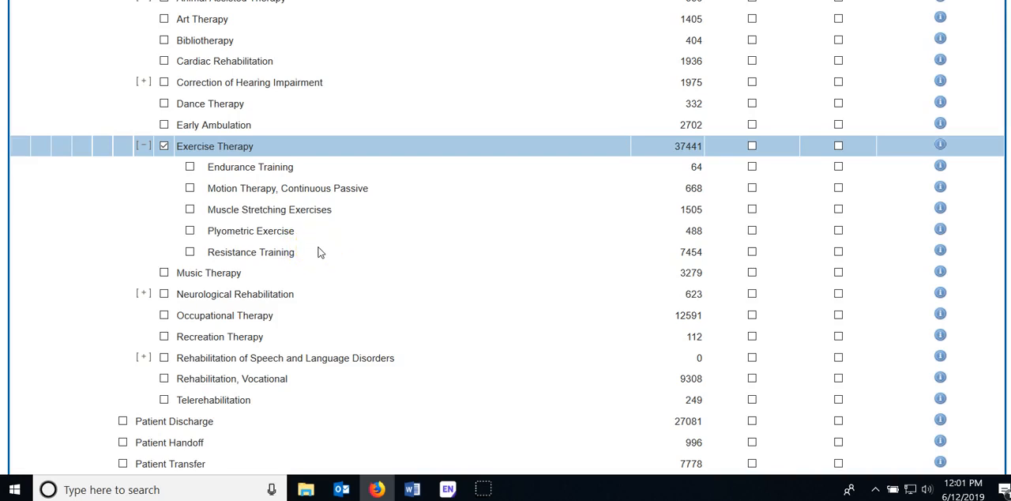
scroll(324, 252, "up", 2)
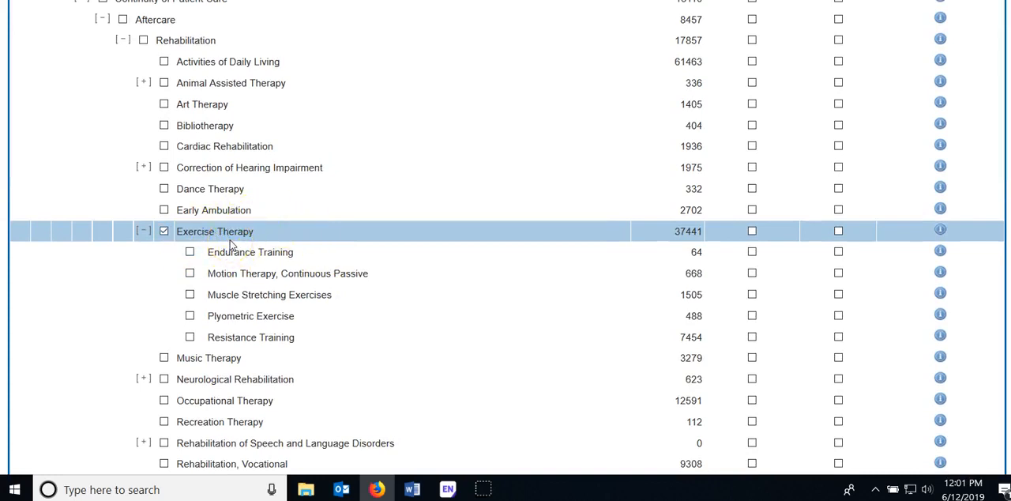
scroll(231, 246, "up", 20)
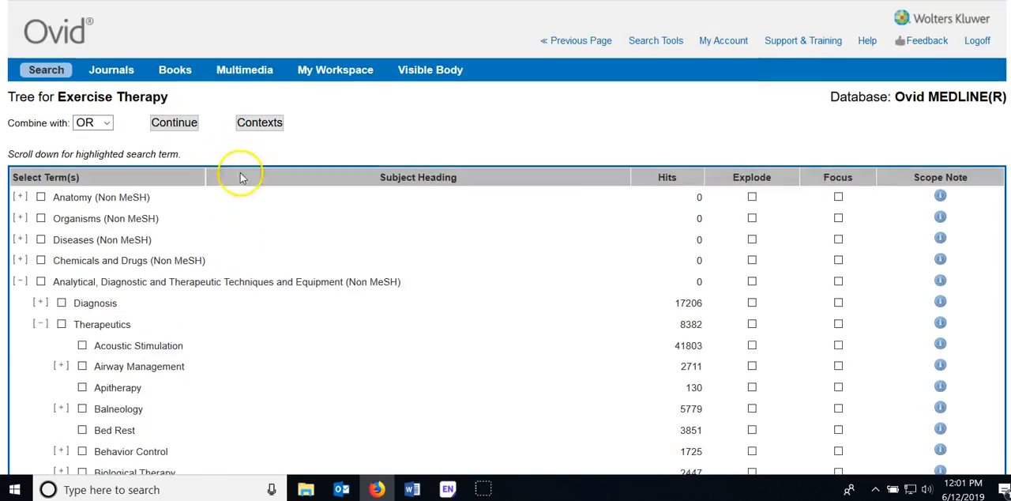
left_click(182, 125)
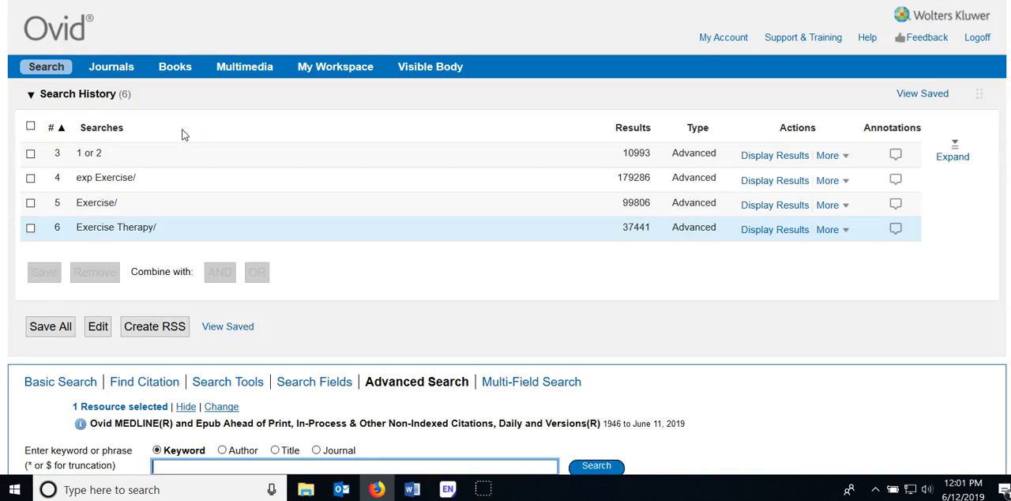
Combine the exp Exercise/ and Exercise Therapy/ searches in the search history with OR
left_click(30, 178)
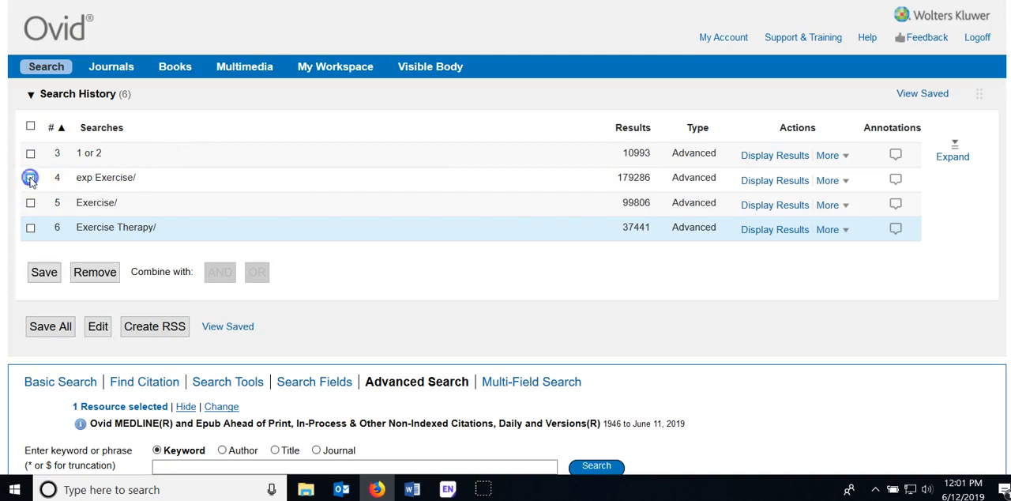
left_click(30, 228)
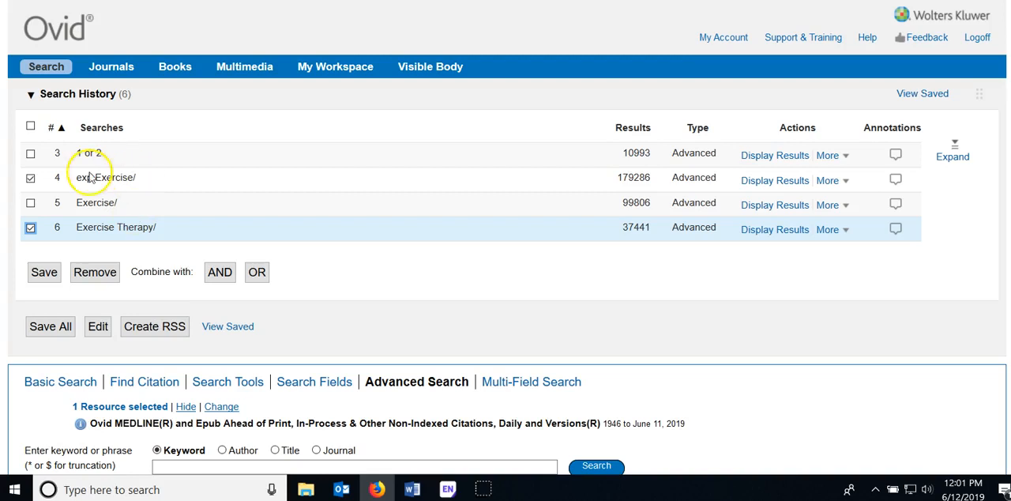
left_click(256, 273)
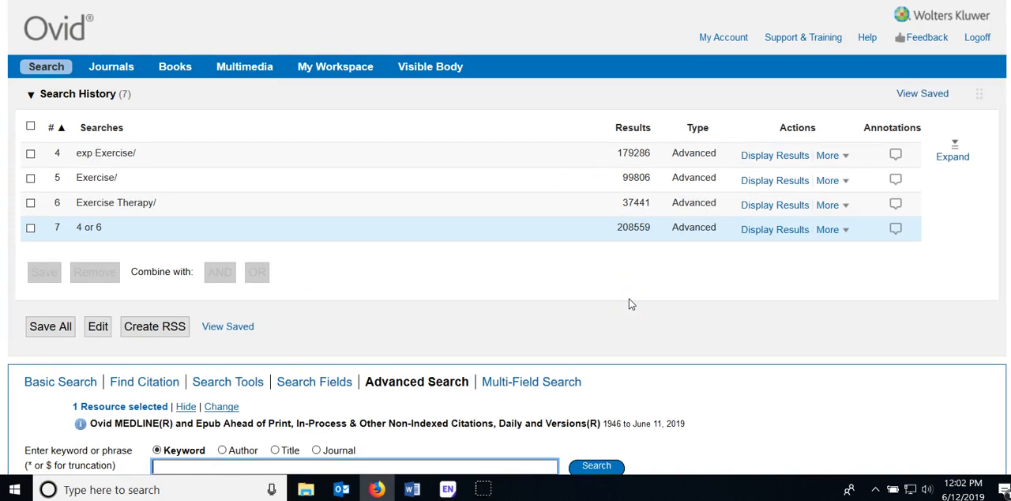
Expand the search history and combine the "1 or 2" and "4 or 6" searches with AND
left_click(950, 162)
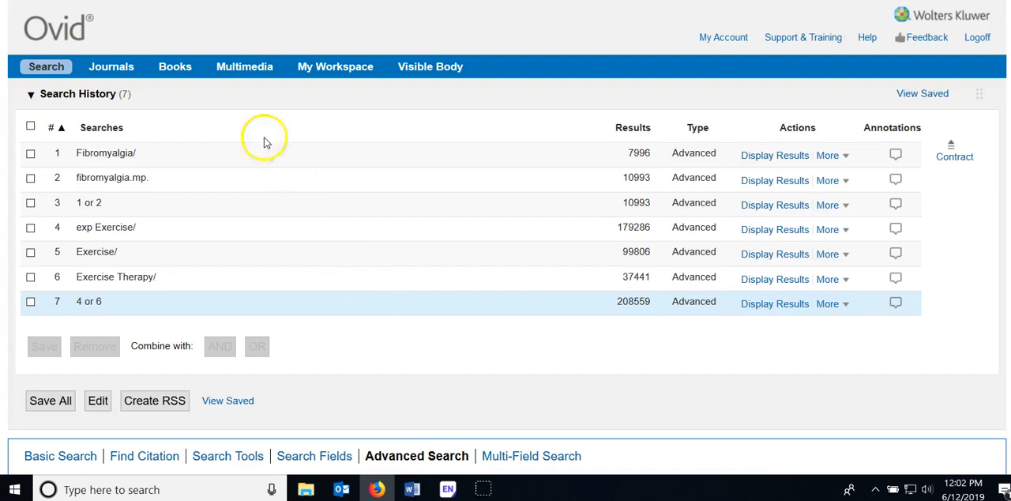
left_click(30, 202)
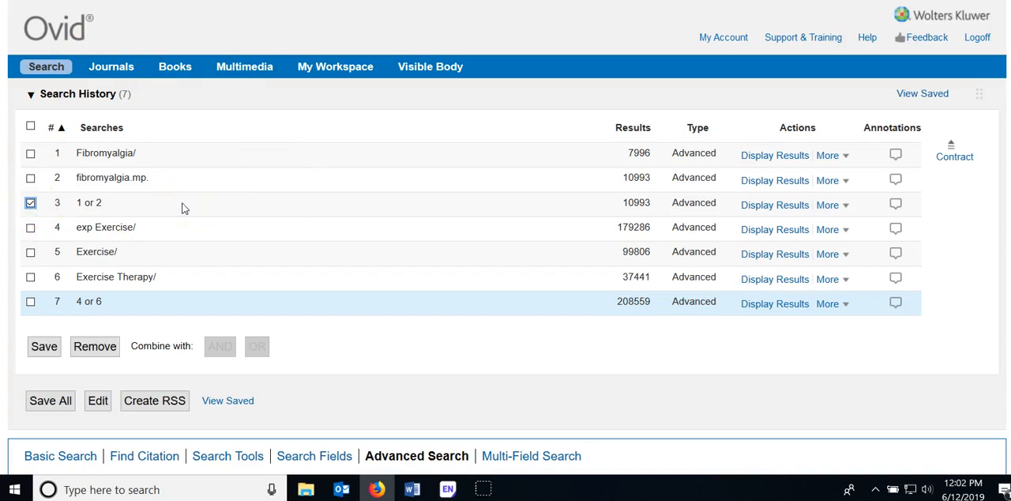
left_click(30, 301)
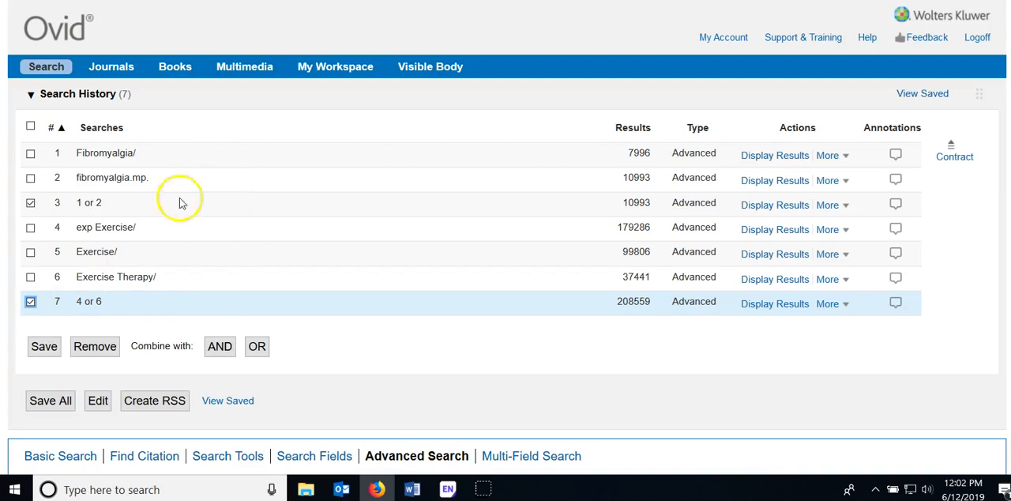
left_click(220, 348)
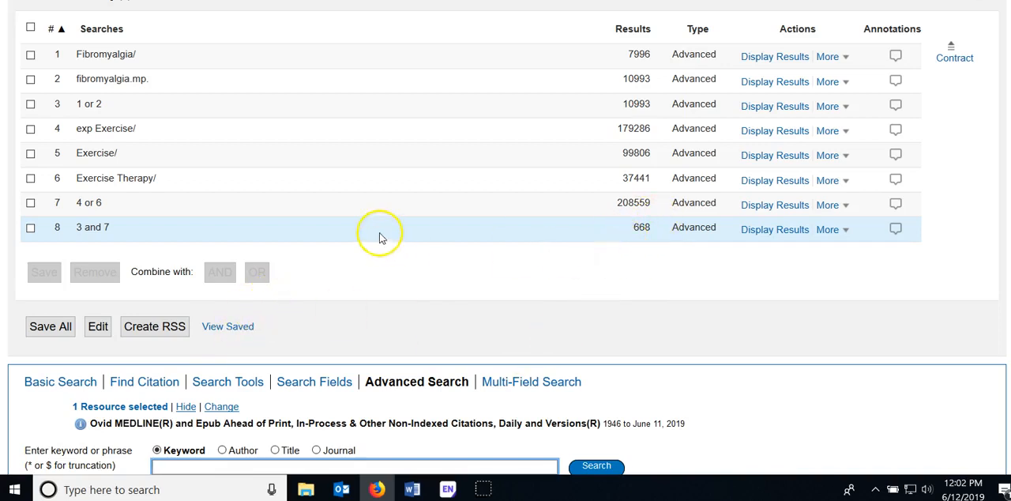
Combine the "1 or 2" fibromyalgia search with the exp Exercise/ search using AND
scroll(379, 237, "up", 2)
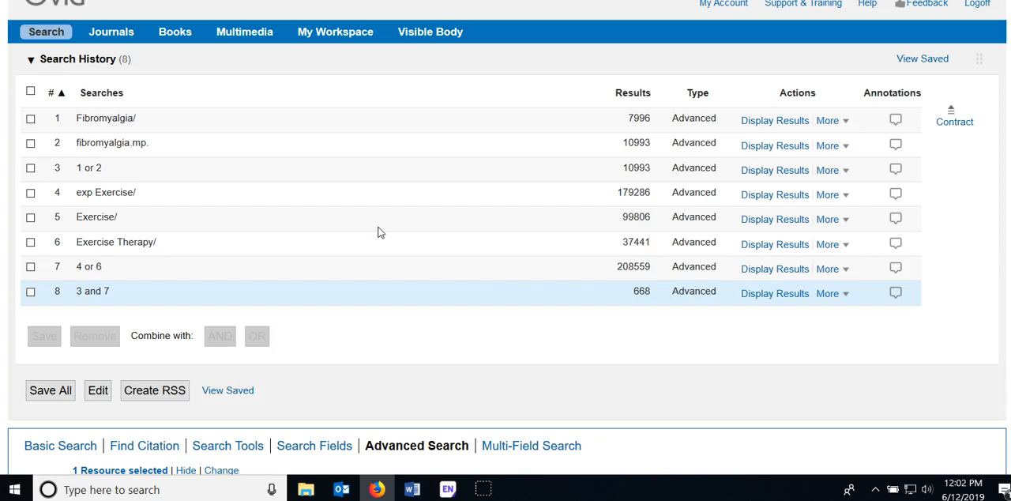
scroll(378, 231, "down", 1)
scroll(287, 183, "up", 2)
left_click(31, 207)
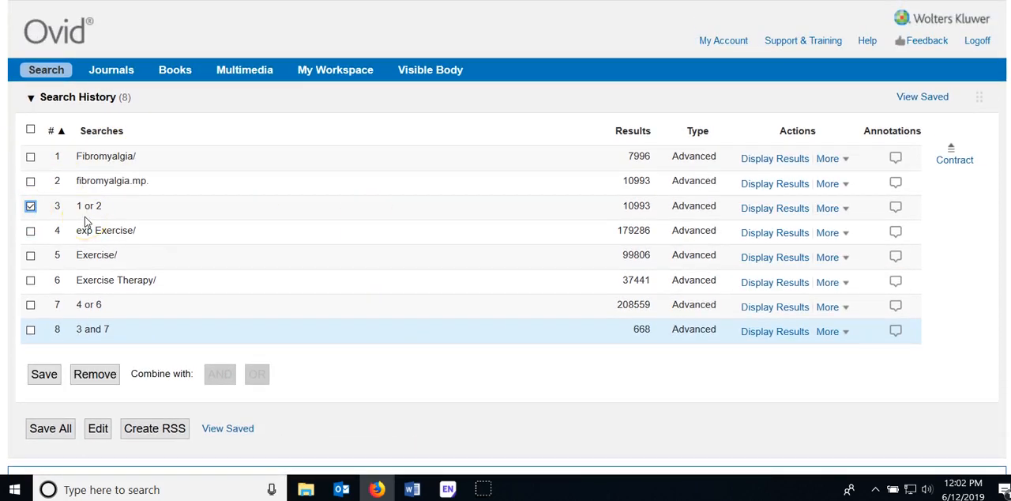
left_click(30, 231)
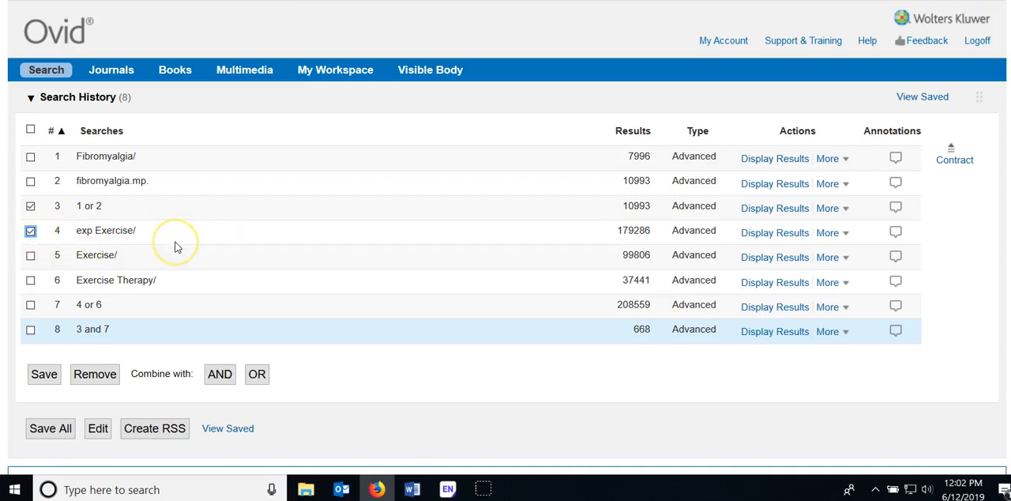
left_click(216, 376)
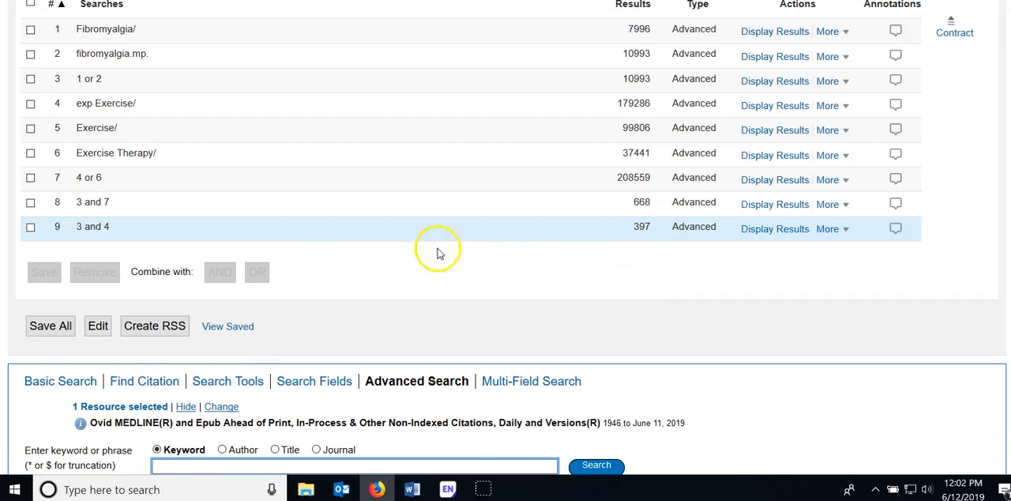
Combine the "1 or 2" fibromyalgia search with the unexploded Exercise/ search using AND
scroll(438, 252, "up", 2)
left_click(30, 186)
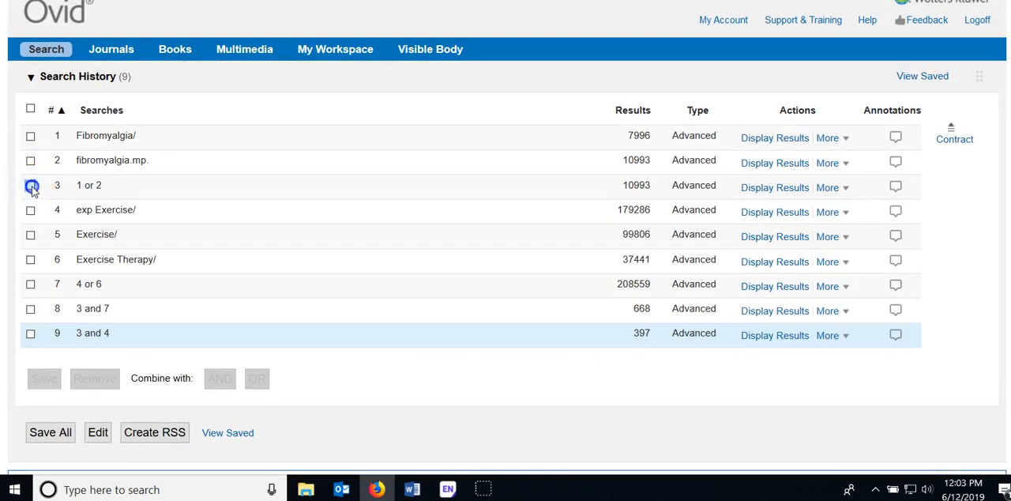
left_click(30, 234)
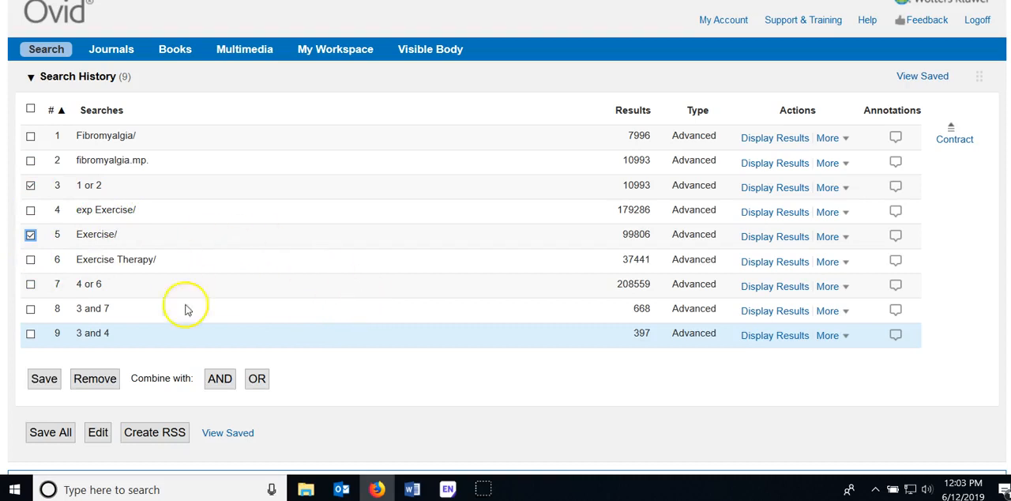
left_click(221, 380)
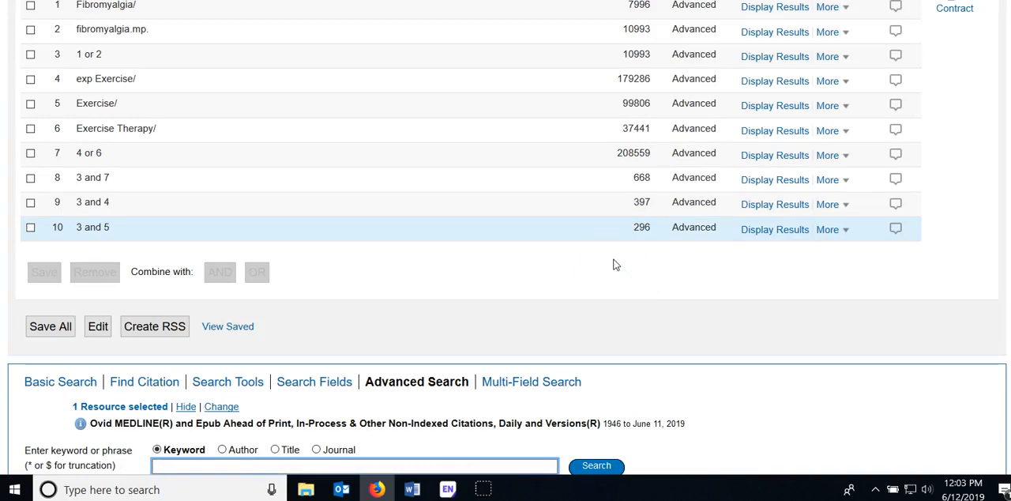
scroll(410, 230, "up", 2)
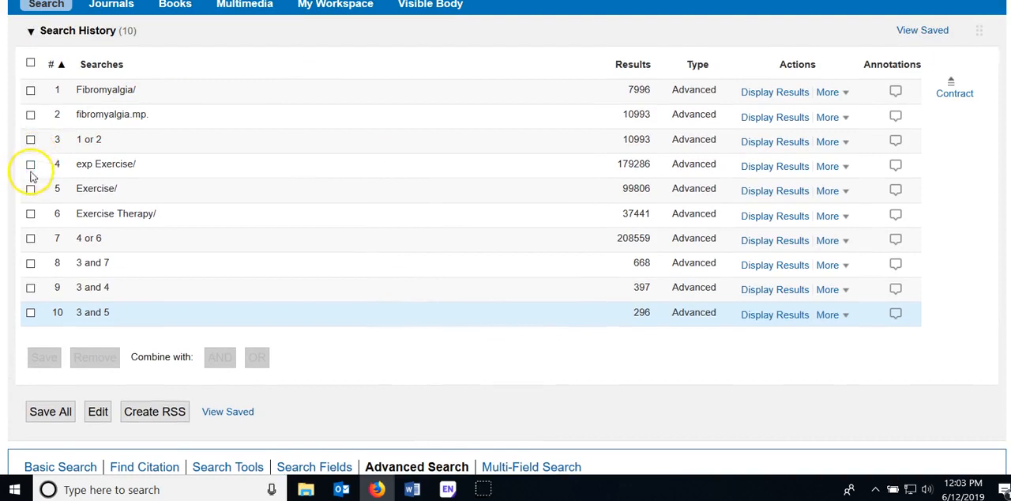
Combine the "1 or 2" fibromyalgia search with the Exercise Therapy/ search using AND
left_click(30, 139)
left_click(30, 213)
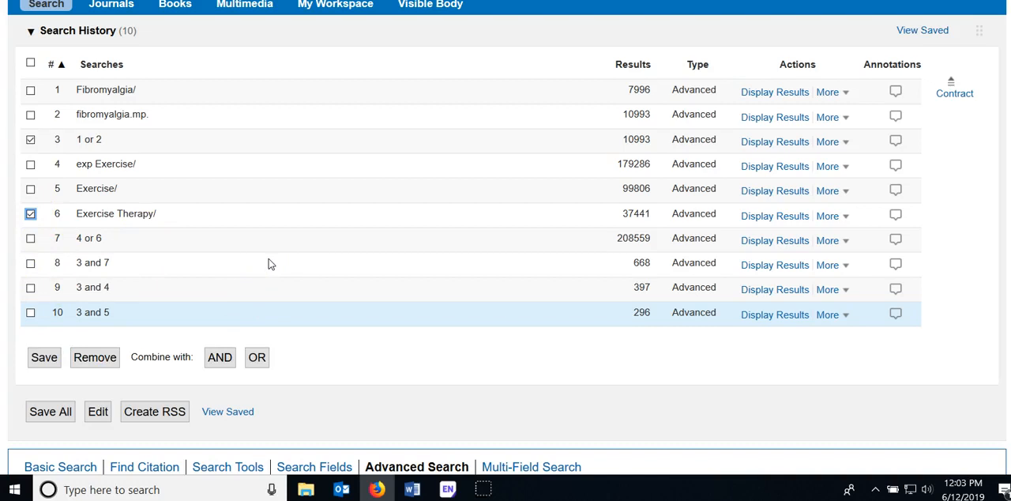
left_click(269, 256)
left_click(219, 359)
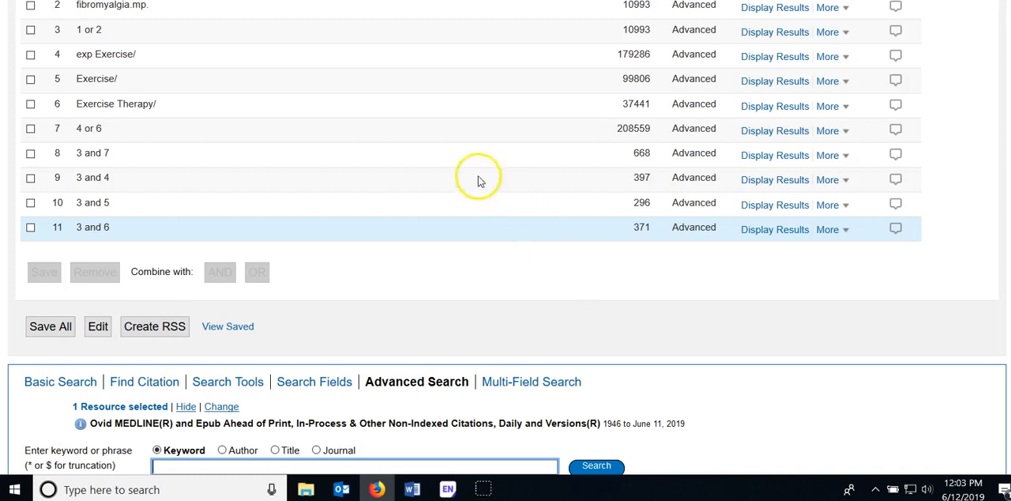
Combine the Fibromyalgia/ subject heading search with the Exercise Therapy/ search using AND
scroll(479, 177, "up", 3)
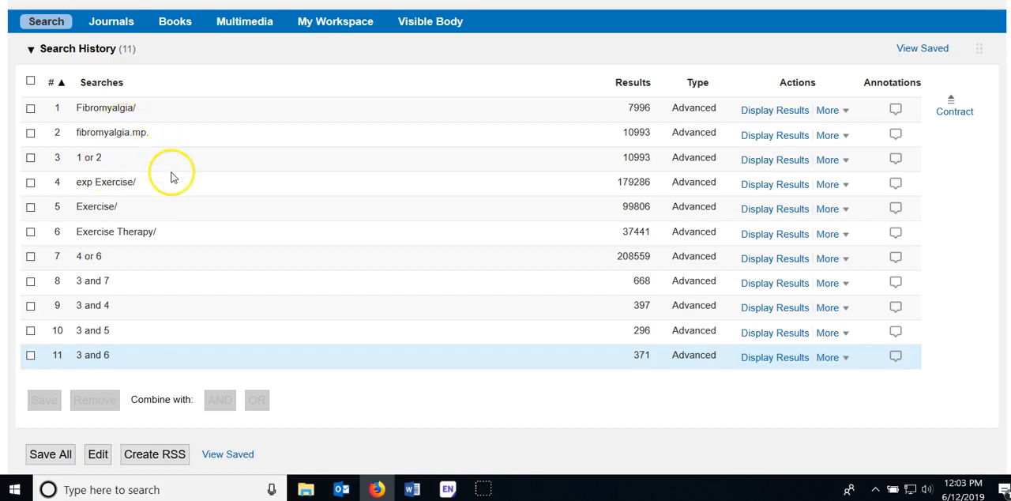
left_click(30, 110)
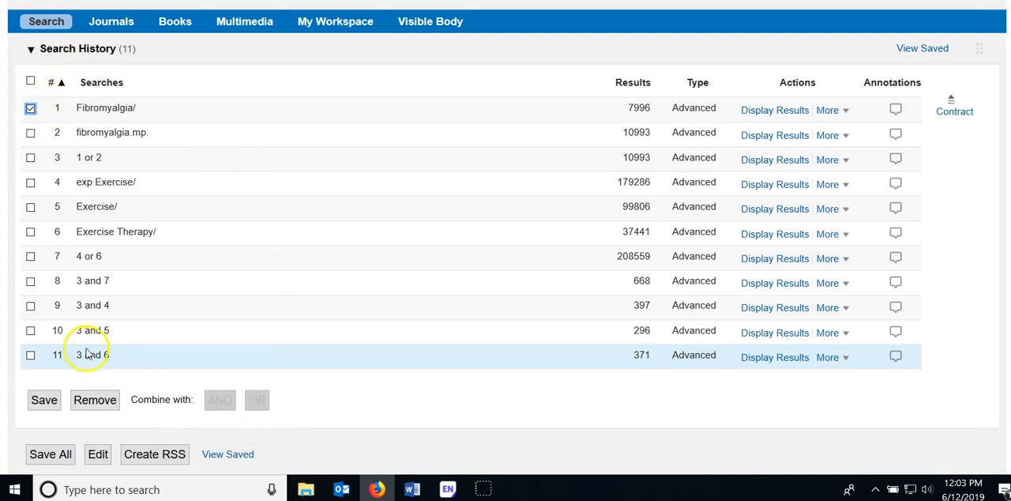
left_click(30, 234)
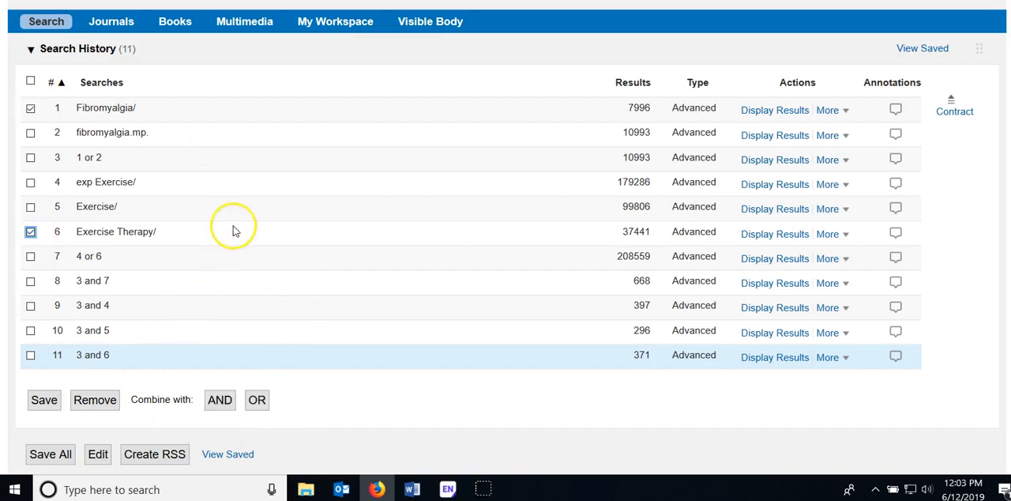
left_click(222, 399)
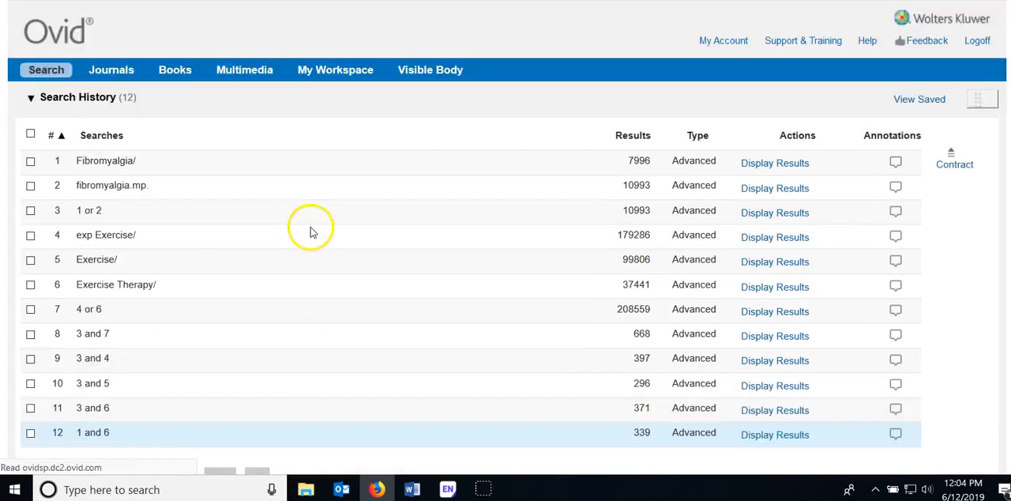
scroll(313, 232, "down", 3)
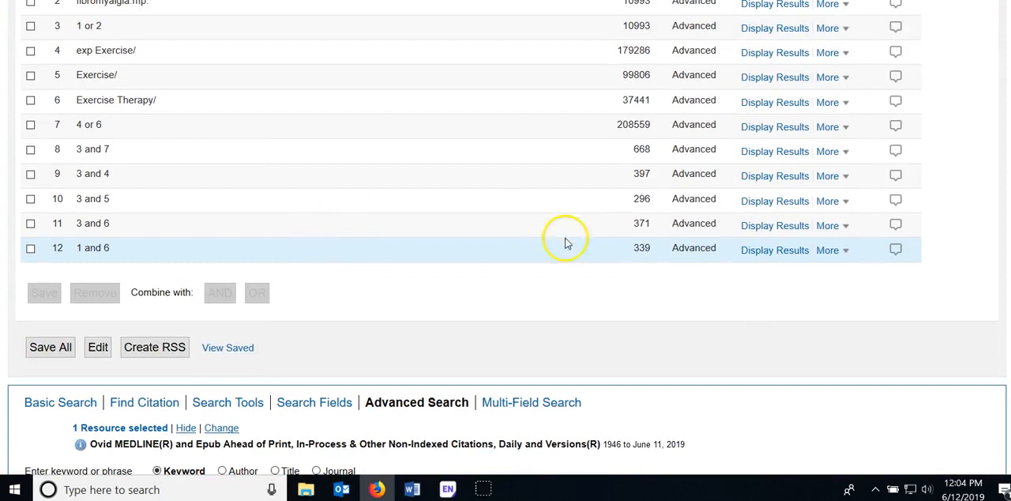